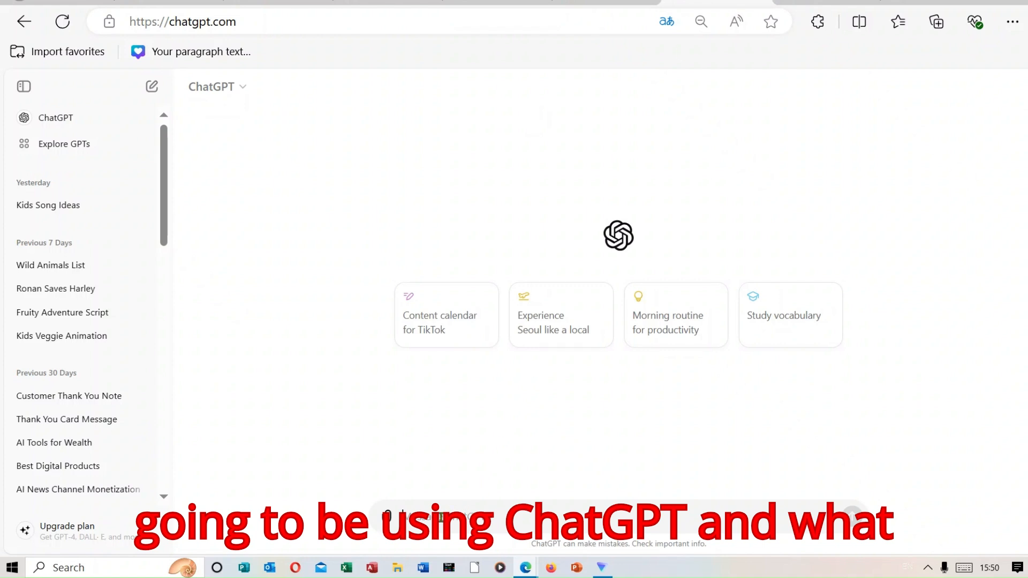
Submit a prompt for an original song for kids 1 to 6 years about an elephant, lion, kangaroo, leopard, zebra and their unique characteristics
{"action": "right_click", "coordinate": [432, 517]}
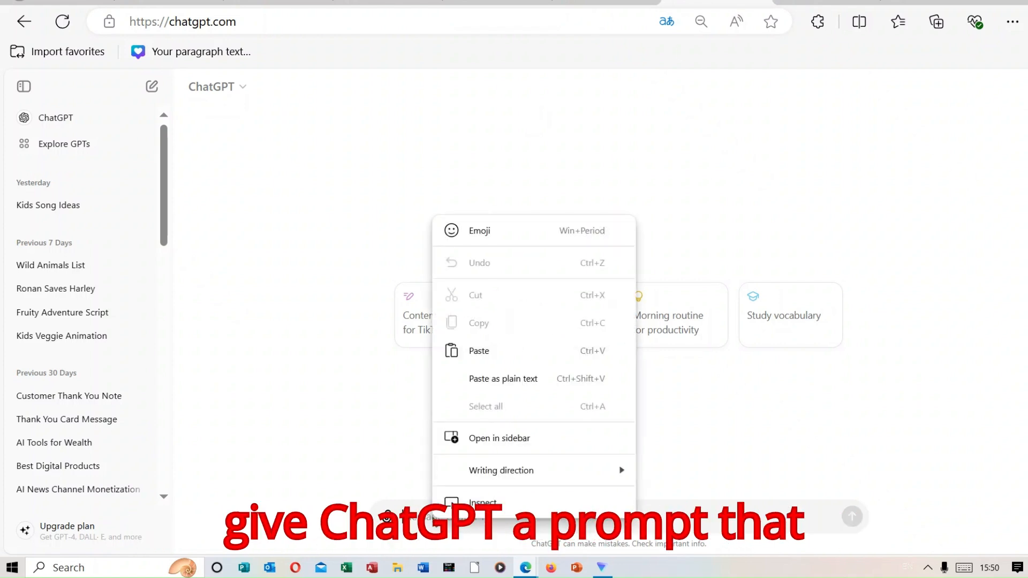
{"action": "left_click", "coordinate": [509, 351]}
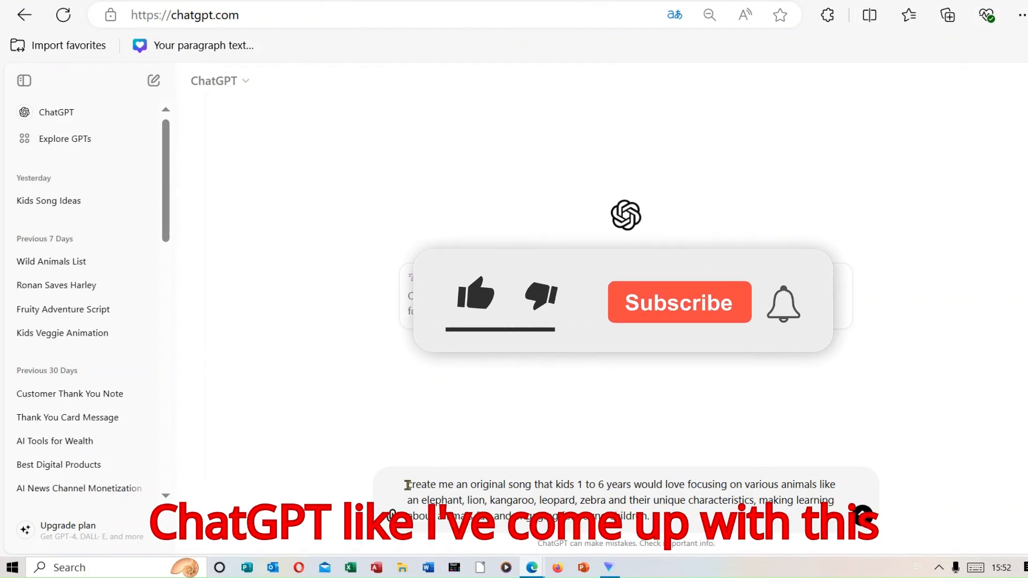
{"action": "left_click_drag", "start_coordinate": [407, 485], "coordinate": [698, 530]}
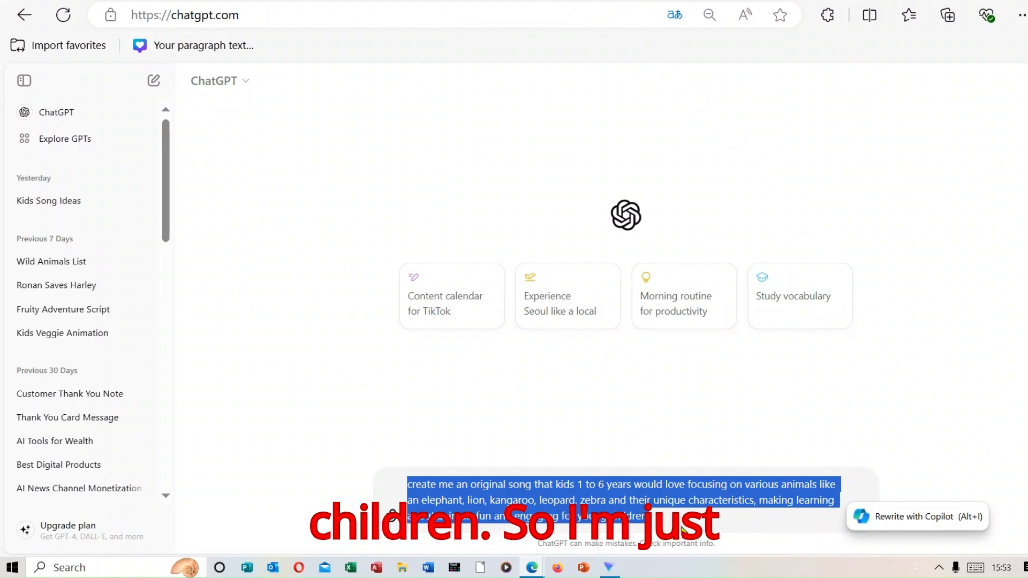
{"action": "left_click_drag", "start_coordinate": [701, 538], "coordinate": [814, 516]}
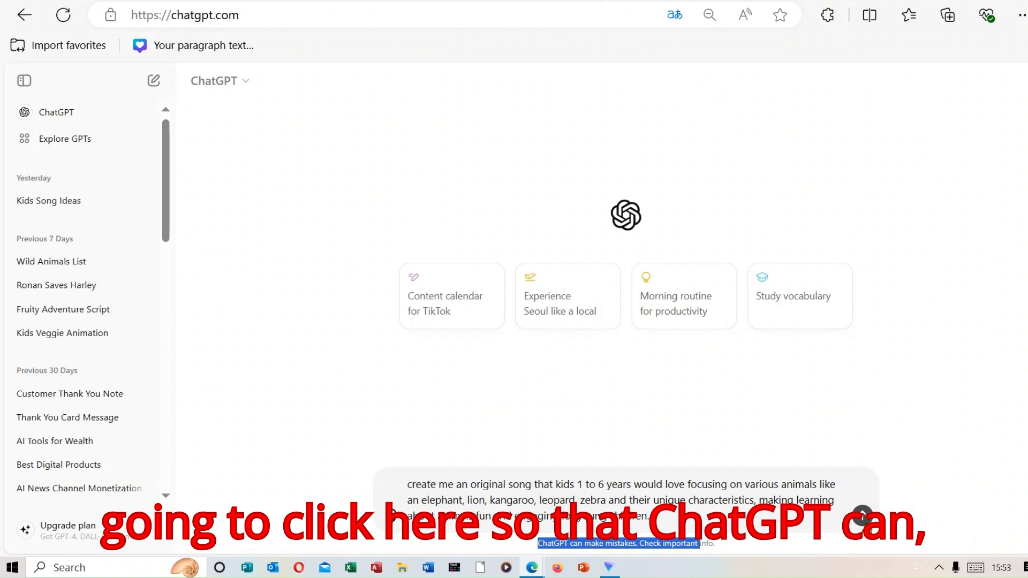
{"action": "left_click", "coordinate": [861, 515]}
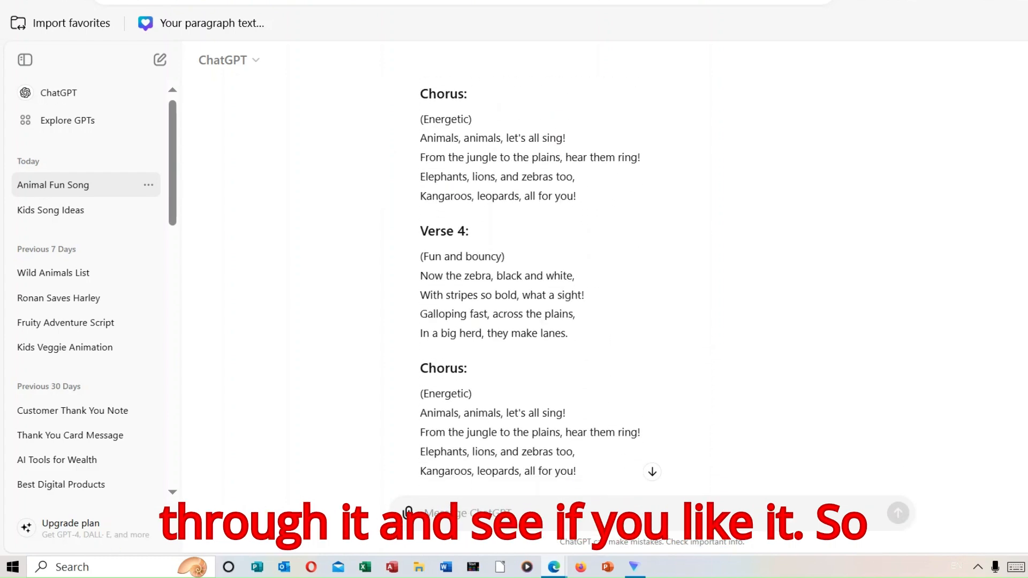
Review the generated song and copy all its lyrics from Verse 1 through the final "Other" section
{"action": "scroll", "coordinate": [535, 279], "scroll_direction": "up", "scroll_amount": 10}
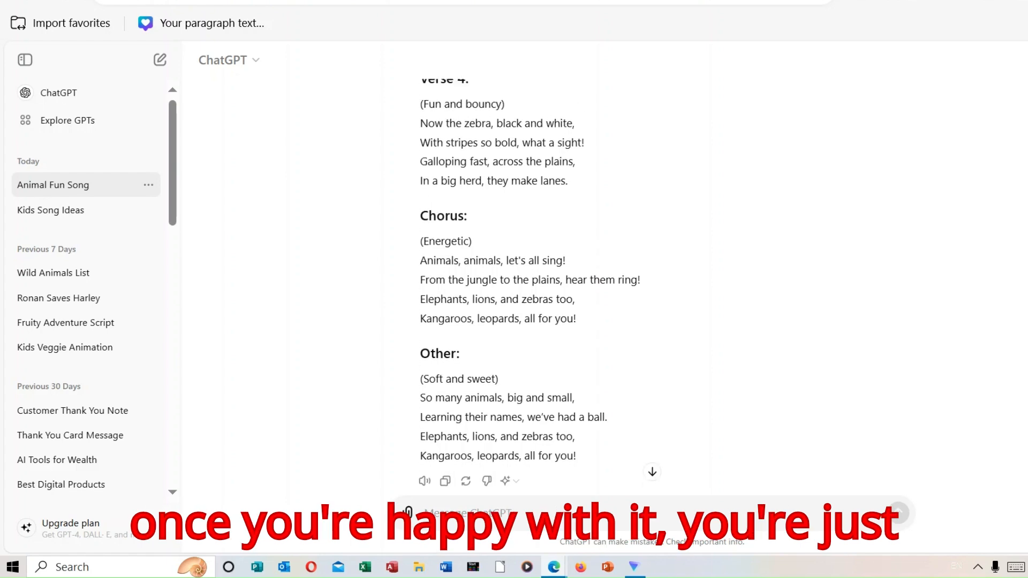
{"action": "scroll", "coordinate": [530, 288], "scroll_direction": "up", "scroll_amount": 6}
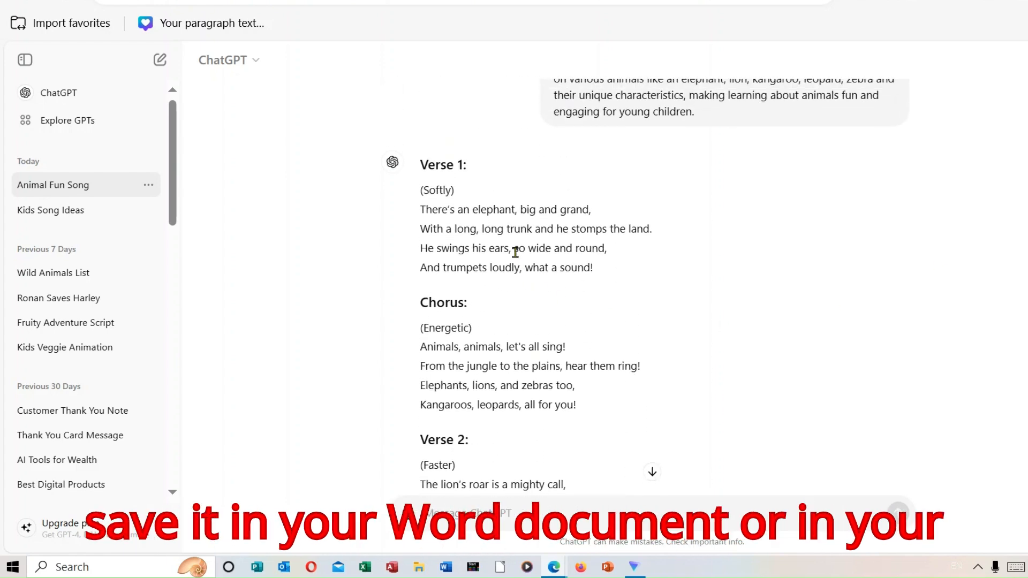
{"action": "left_click_drag", "start_coordinate": [422, 159], "coordinate": [711, 446]}
{"action": "scroll", "coordinate": [711, 446], "scroll_direction": "down", "scroll_amount": 8}
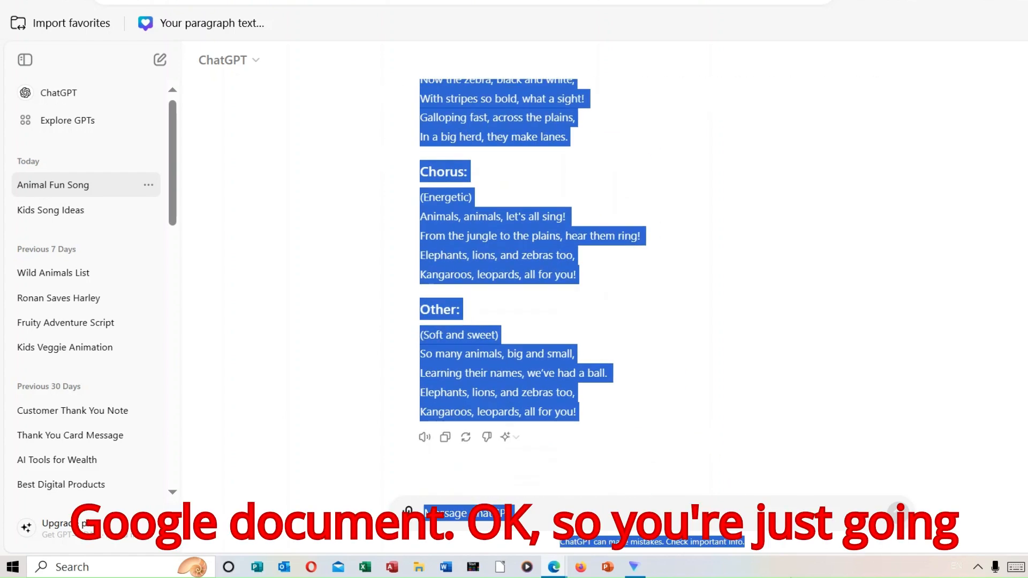
{"action": "left_click_drag", "start_coordinate": [829, 437], "coordinate": [830, 438]}
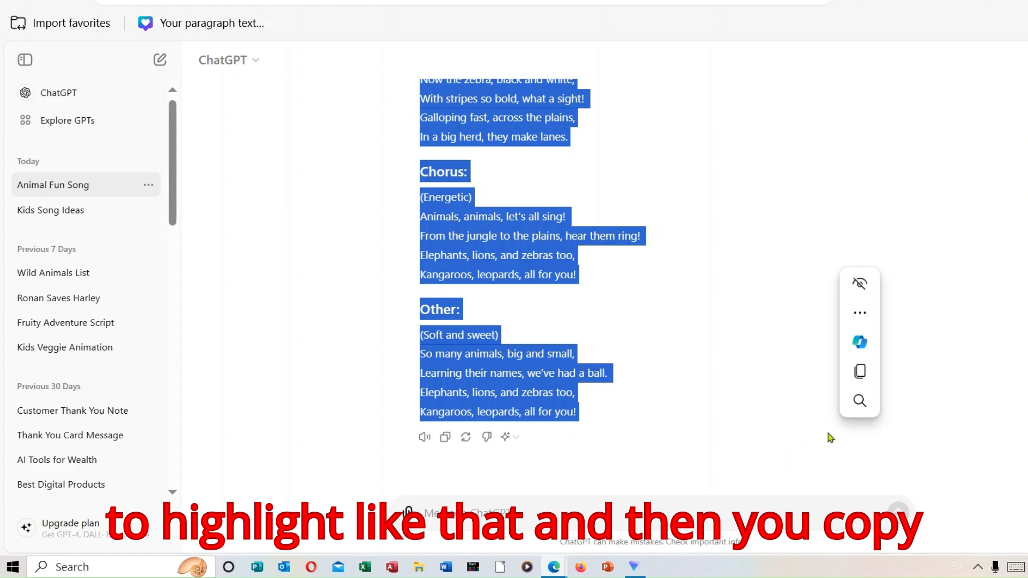
{"action": "left_click", "coordinate": [860, 370]}
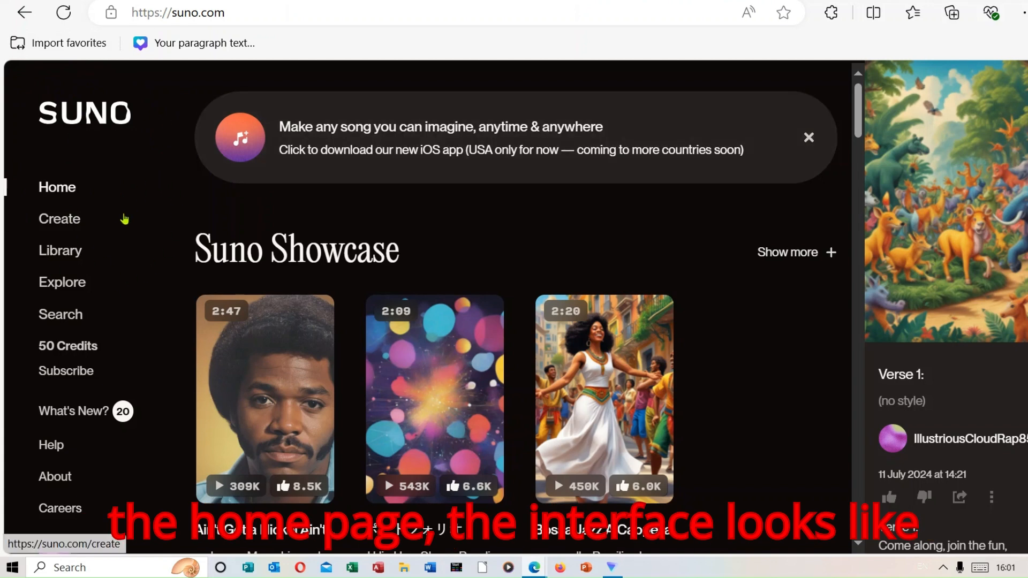
In Suno's song creation page, enable Custom mode and paste the copied animal song as the lyrics
{"action": "left_click", "coordinate": [70, 224]}
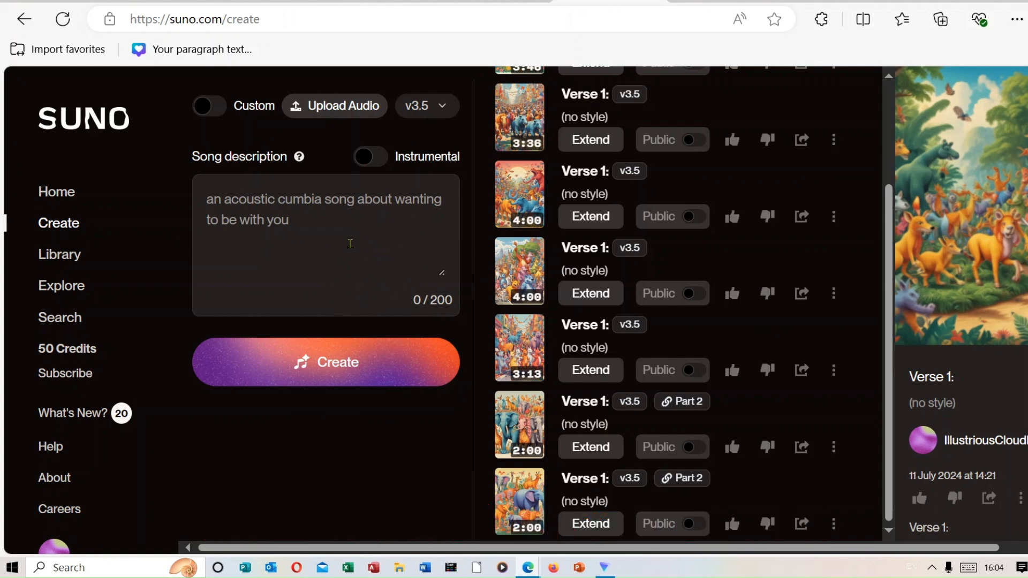
{"action": "left_click", "coordinate": [219, 108]}
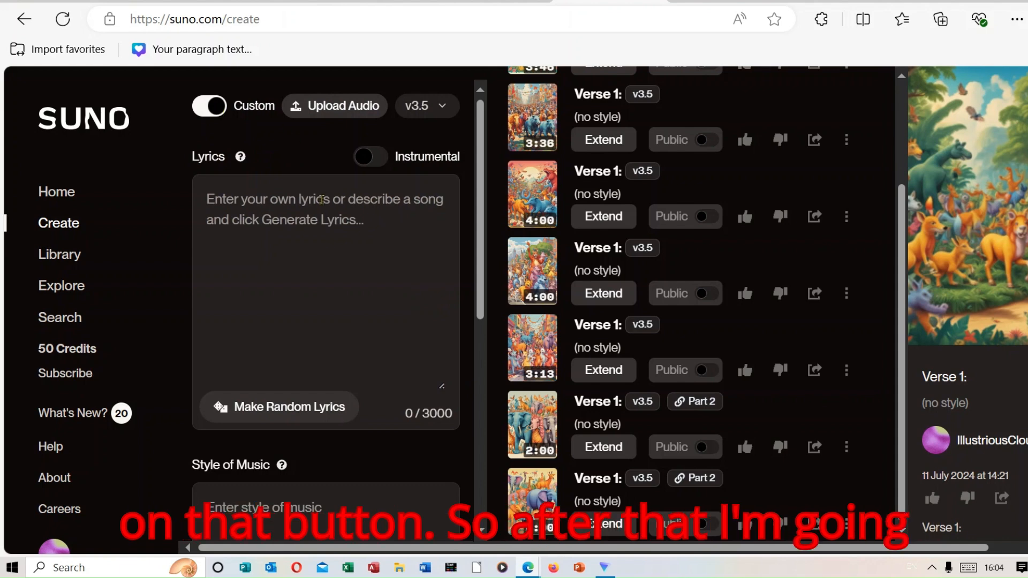
{"action": "right_click", "coordinate": [259, 213]}
{"action": "left_click", "coordinate": [324, 351]}
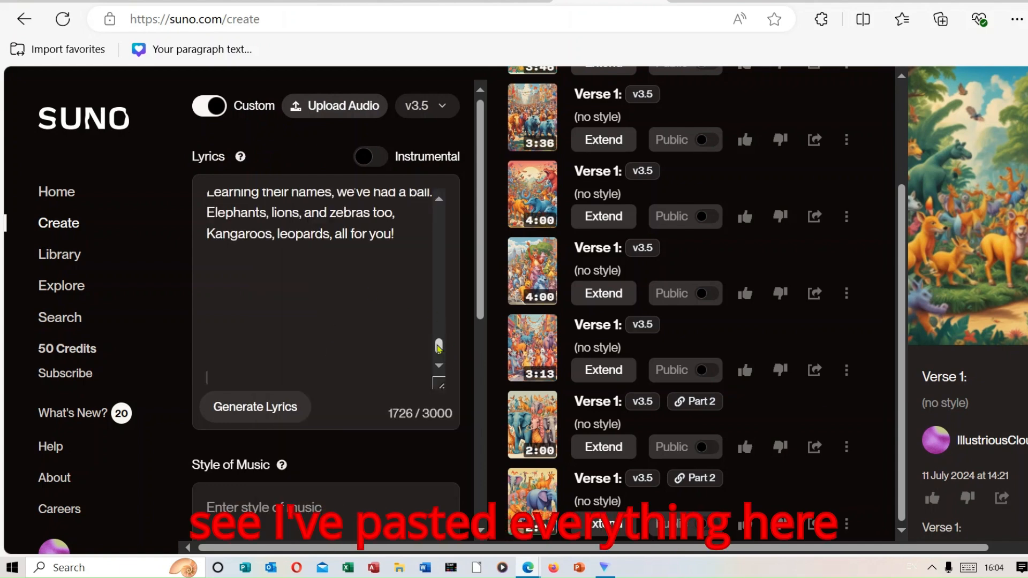
{"action": "left_click_drag", "start_coordinate": [438, 347], "coordinate": [463, 364]}
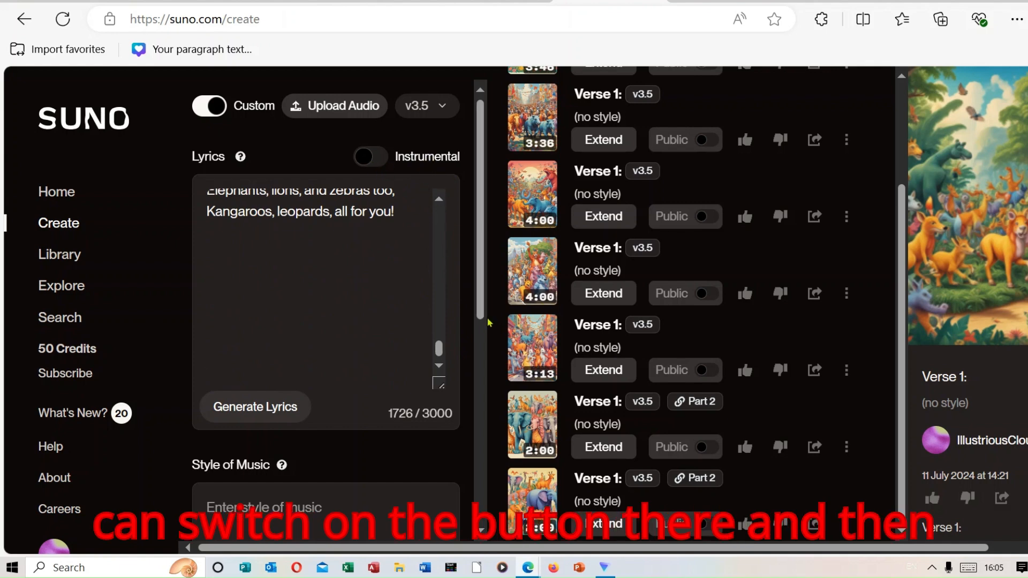
Generate the song from the pasted lyrics, leaving the style of music and title empty
{"action": "left_click_drag", "start_coordinate": [485, 318], "coordinate": [484, 326]}
{"action": "scroll", "coordinate": [485, 325], "scroll_direction": "down", "scroll_amount": 3}
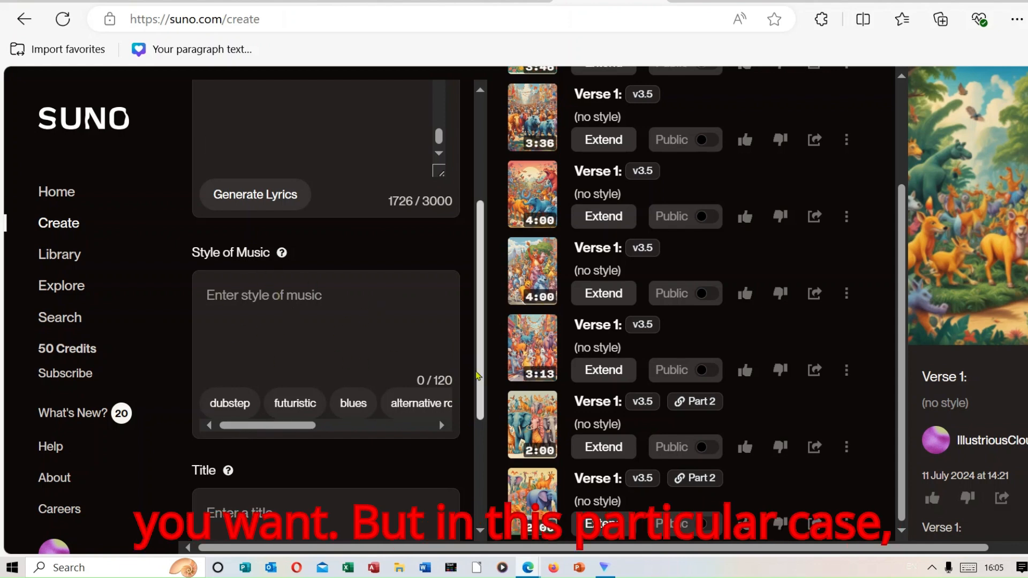
{"action": "scroll", "coordinate": [480, 370], "scroll_direction": "down", "scroll_amount": 3}
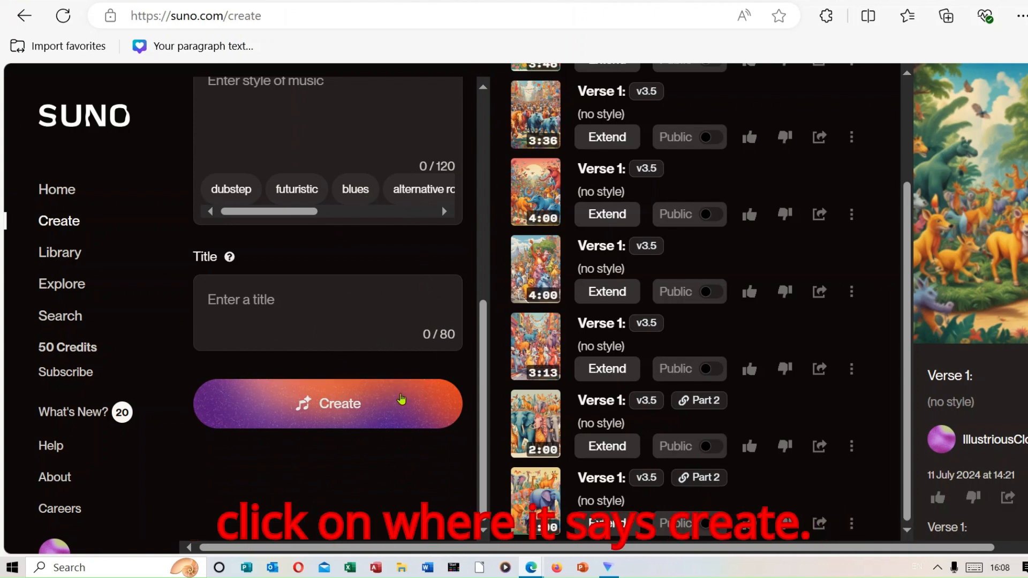
{"action": "left_click", "coordinate": [401, 398]}
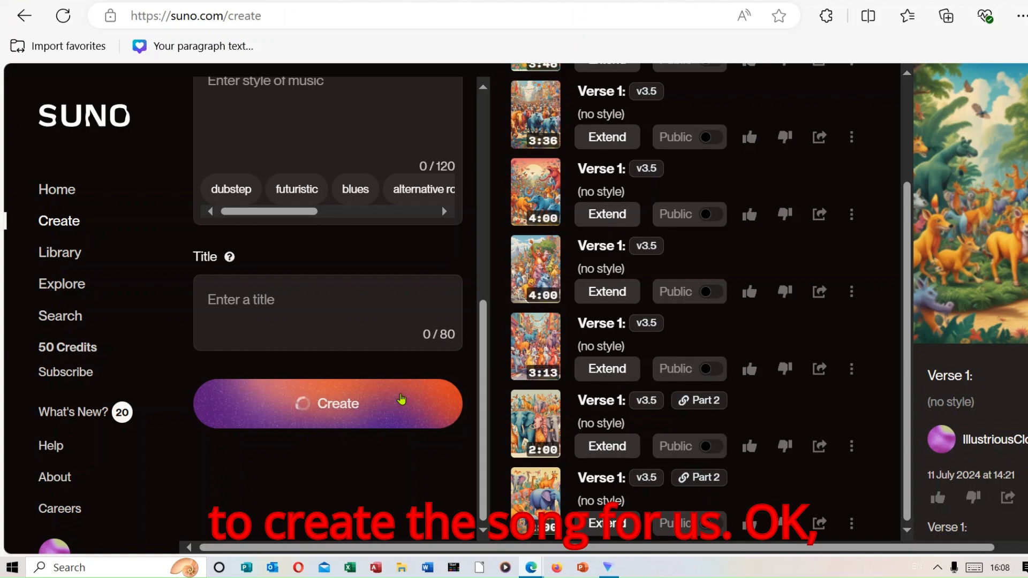
{"action": "left_click", "coordinate": [401, 399]}
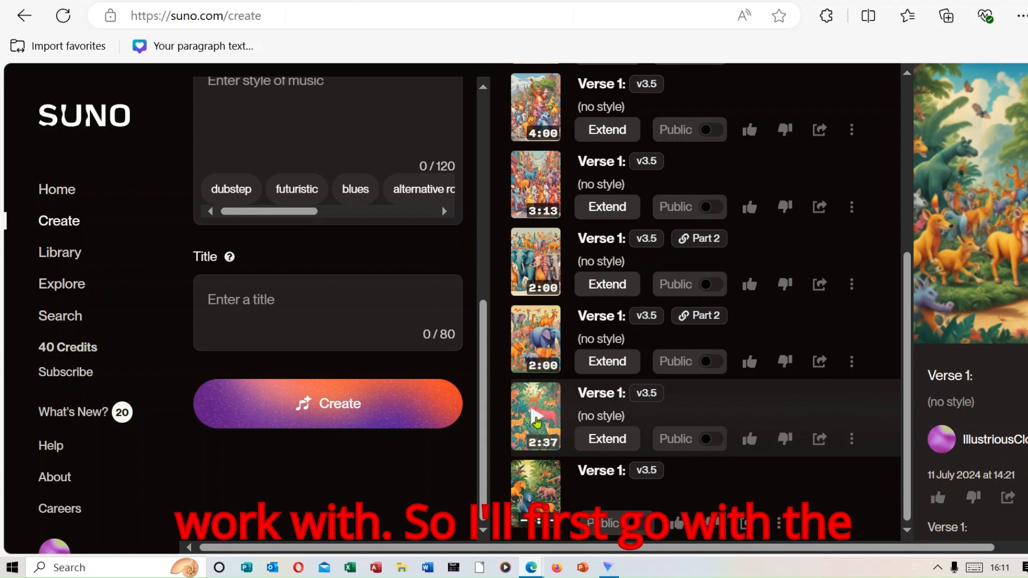
Preview the two newly generated songs and generate another version with the style of music and title left empty
{"action": "left_click", "coordinate": [537, 423]}
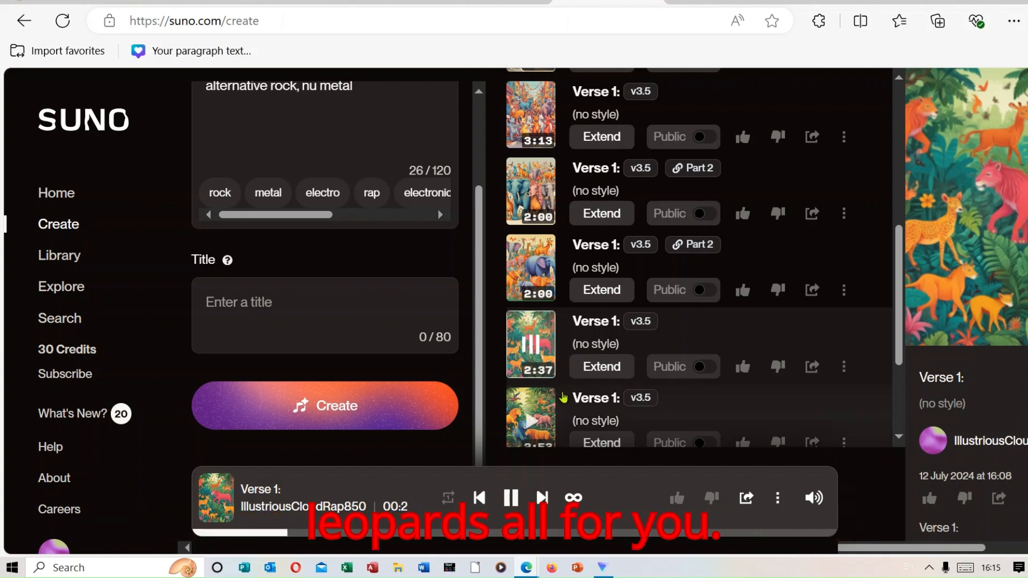
{"action": "left_click", "coordinate": [534, 425]}
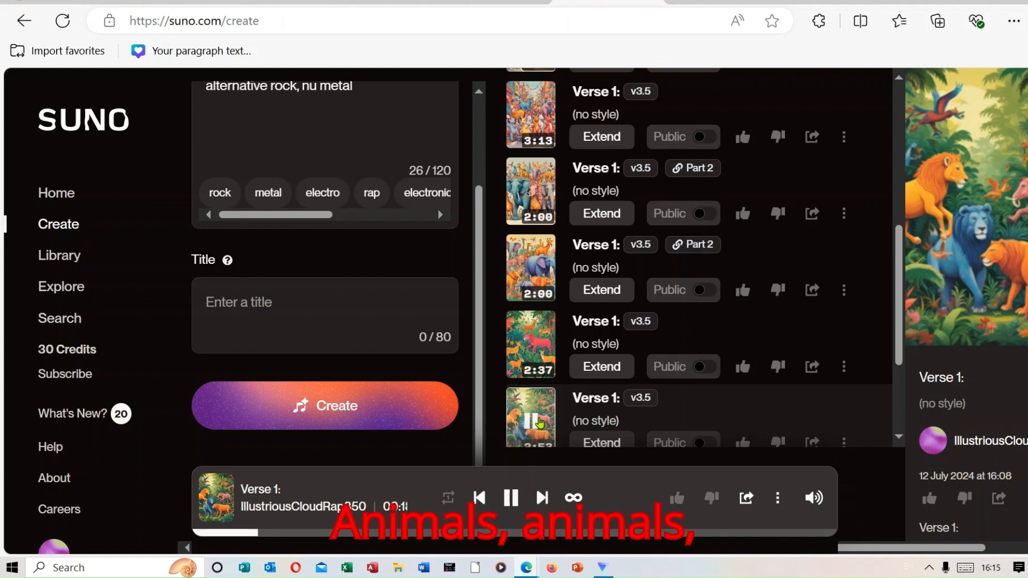
{"action": "left_click", "coordinate": [534, 425]}
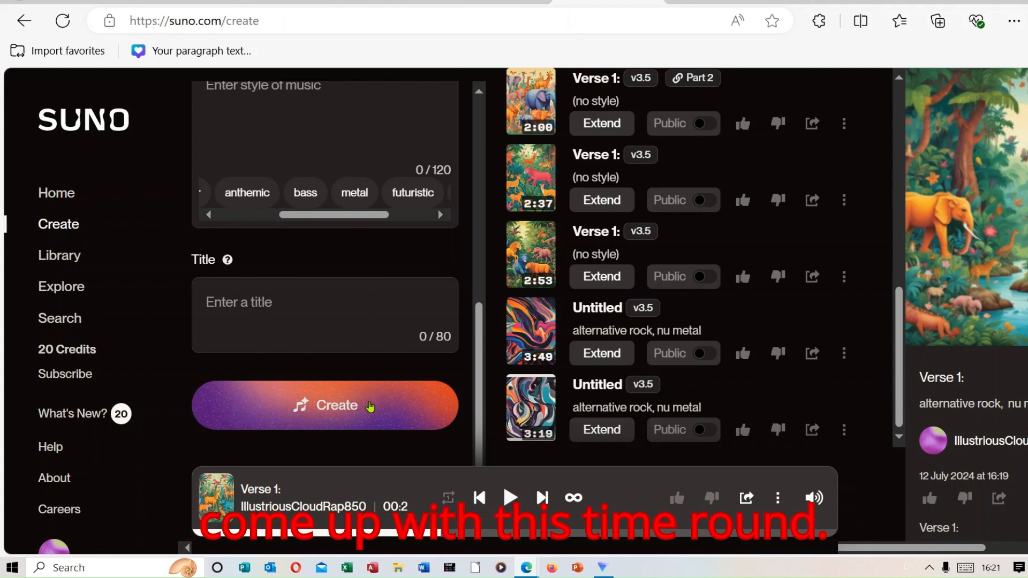
{"action": "left_click", "coordinate": [383, 400]}
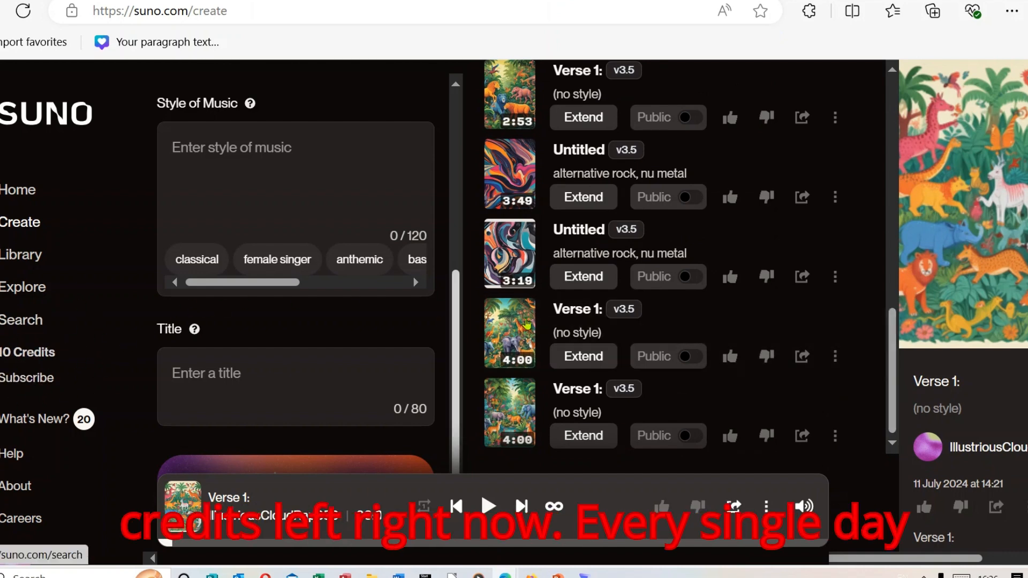
Listen to the 3:21 and 3:46 songs at the start of the song list and pause playback
{"action": "left_click_drag", "start_coordinate": [895, 324], "coordinate": [845, 32]}
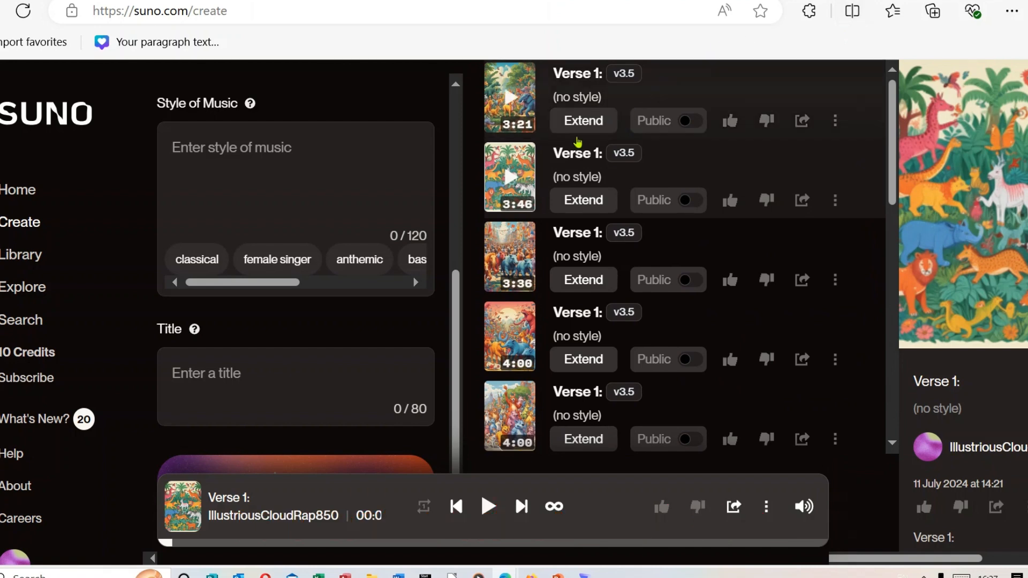
{"action": "left_click", "coordinate": [512, 101]}
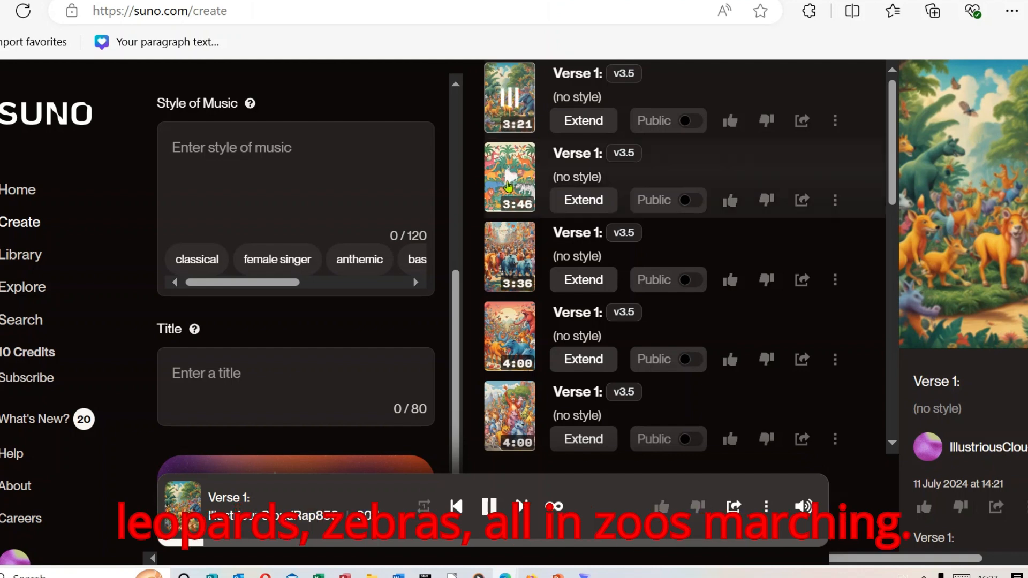
{"action": "left_click", "coordinate": [508, 182]}
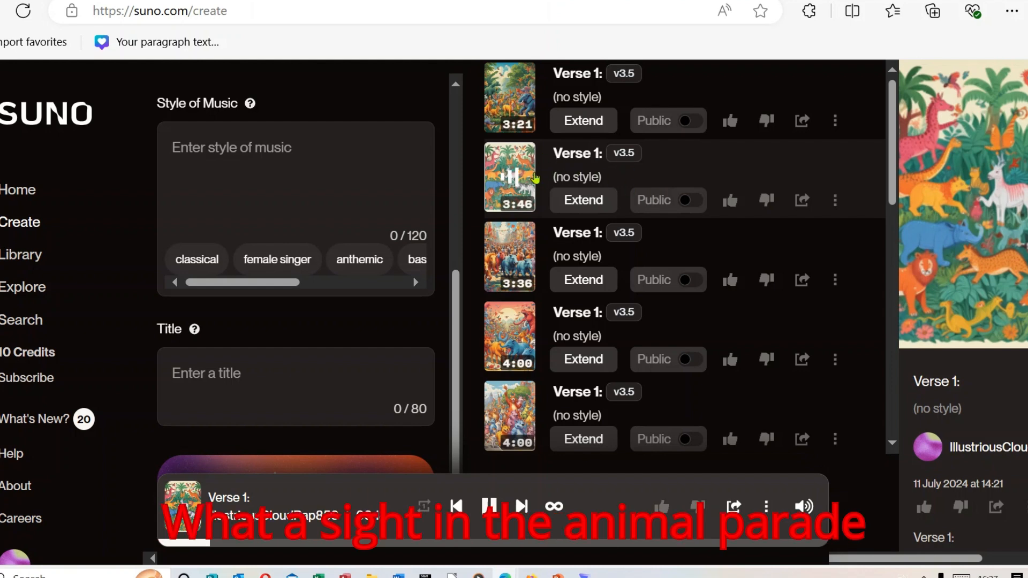
{"action": "left_click", "coordinate": [512, 179]}
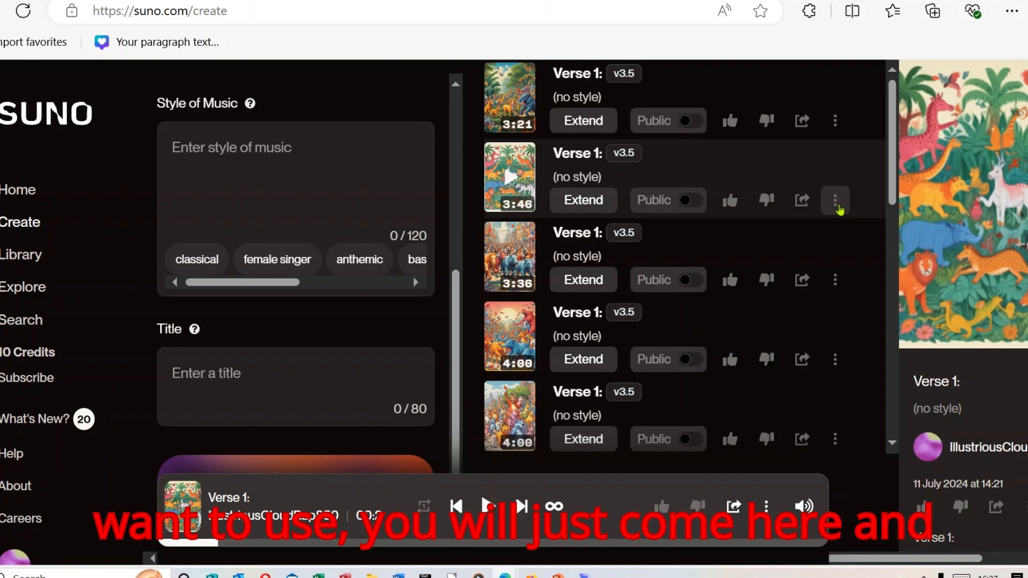
Open the download options for the 3:46 song
{"action": "left_click", "coordinate": [835, 201]}
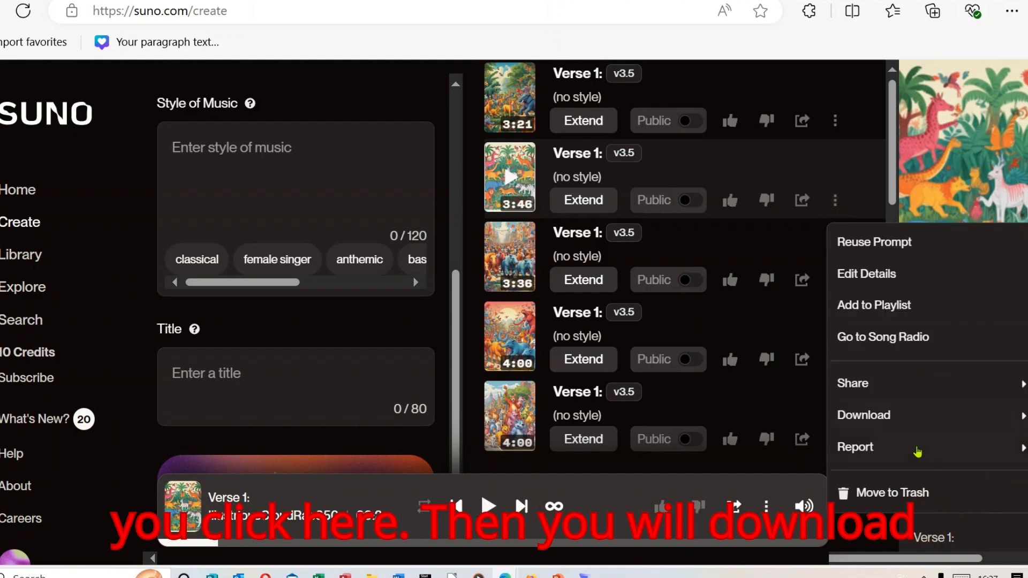
{"action": "mouse_move", "coordinate": [916, 427]}
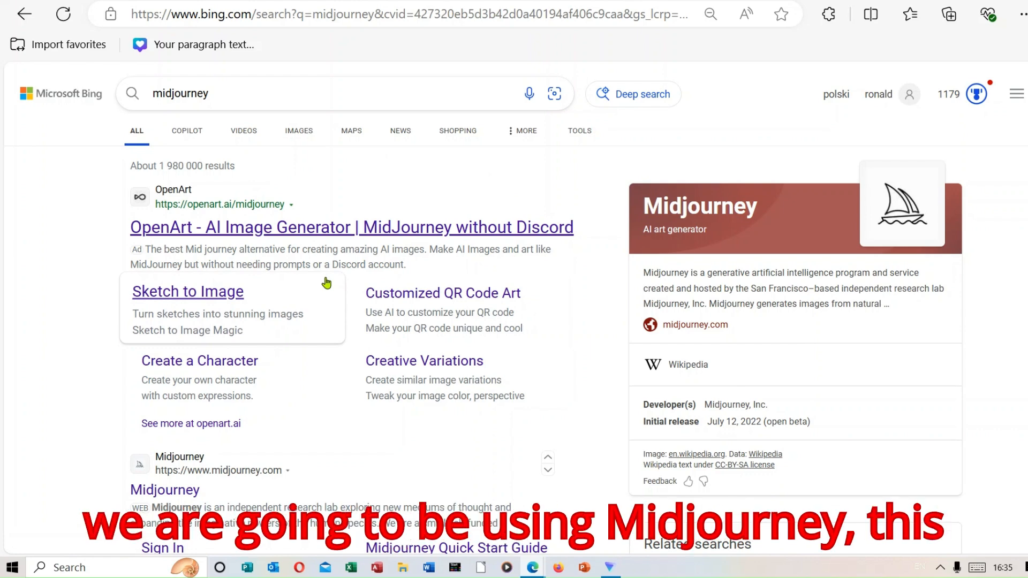
Open the OpenArt site from the Bing results for midjourney and go to its image creation page
{"action": "left_click", "coordinate": [300, 225]}
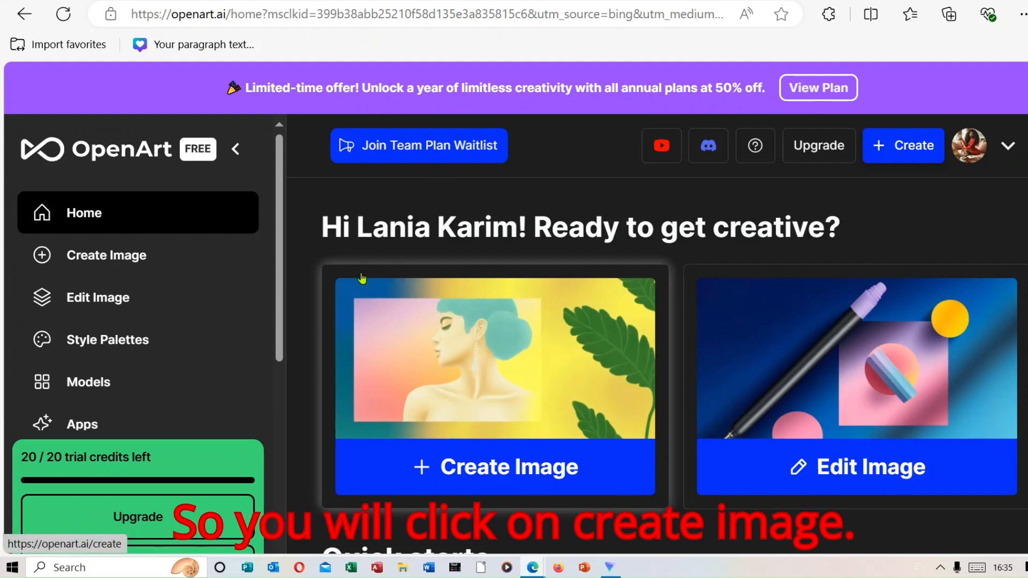
{"action": "left_click", "coordinate": [432, 354]}
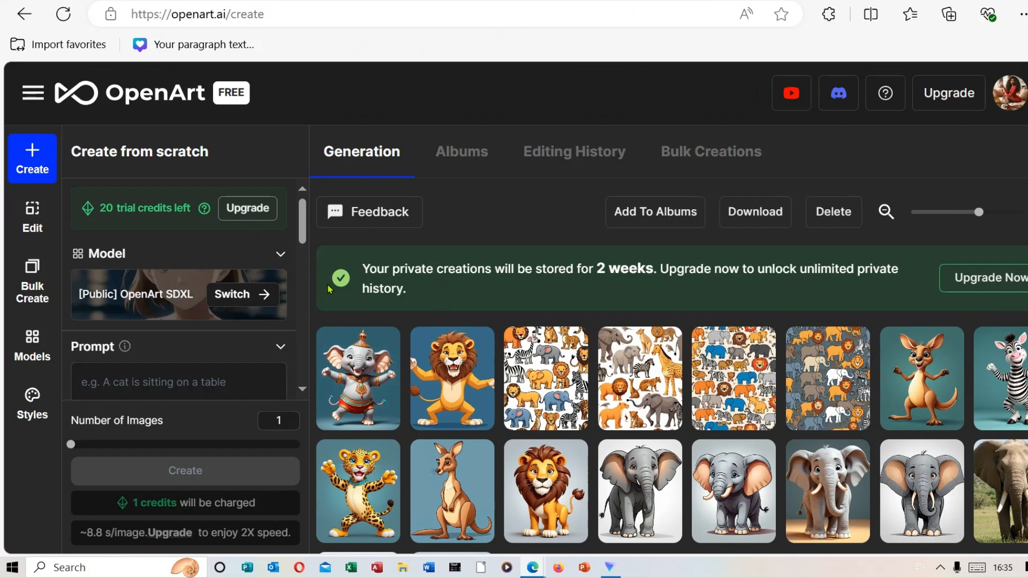
Enter the image prompt "create me a dancing cartoon elephant"
{"action": "left_click", "coordinate": [191, 374]}
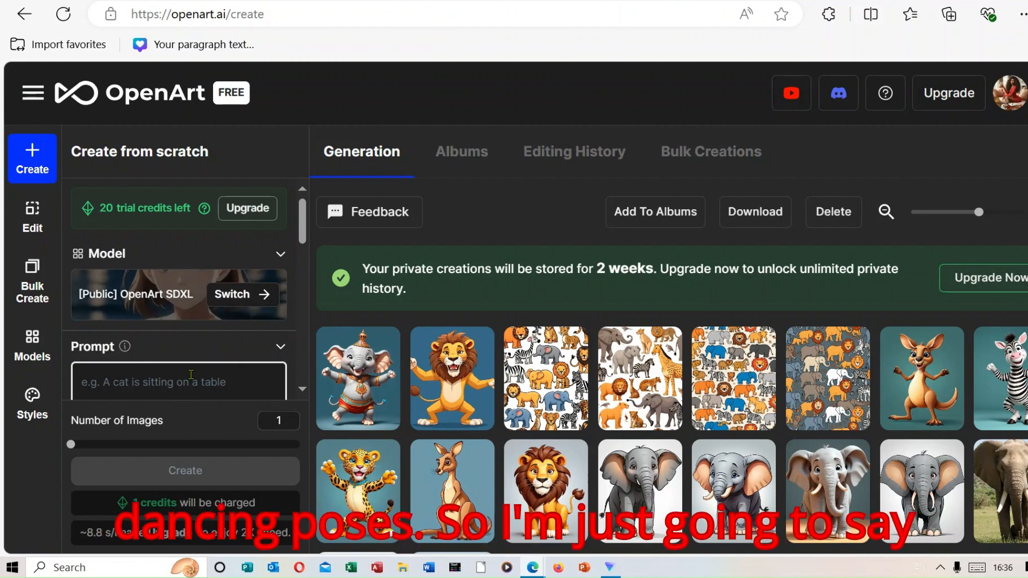
{"action": "type", "text": "c"}
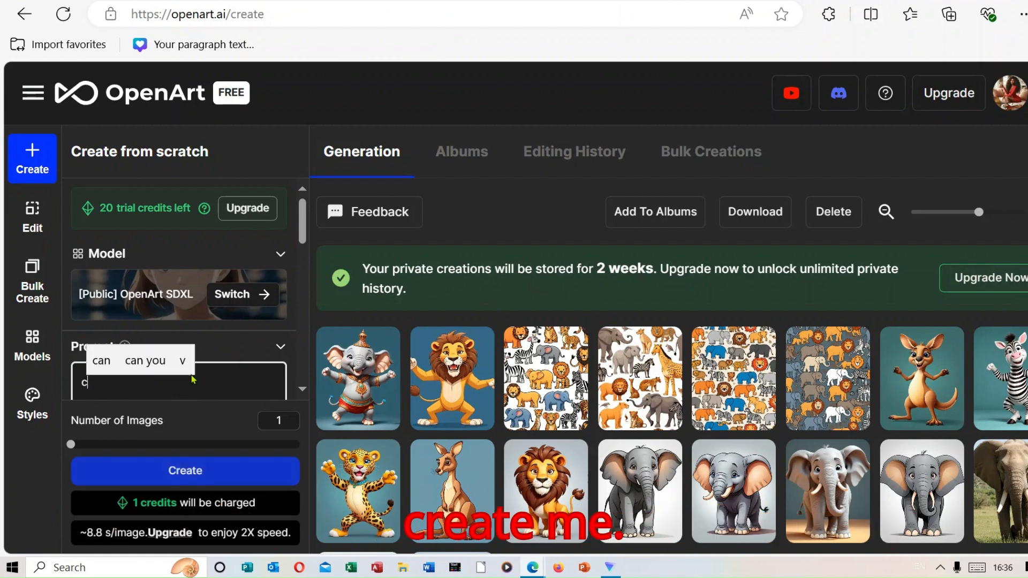
{"action": "type", "text": "reate "}
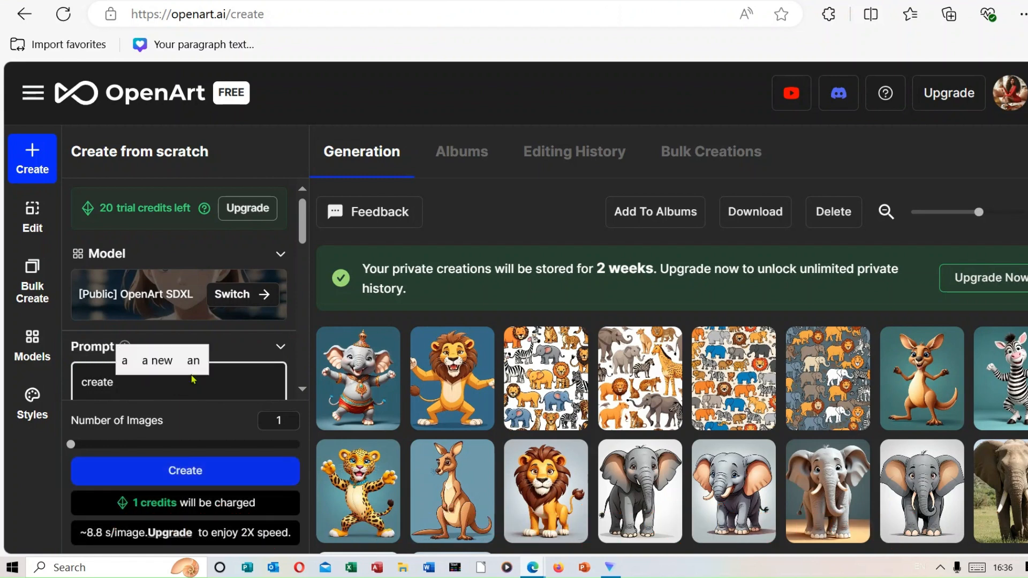
{"action": "type", "text": "me a da"}
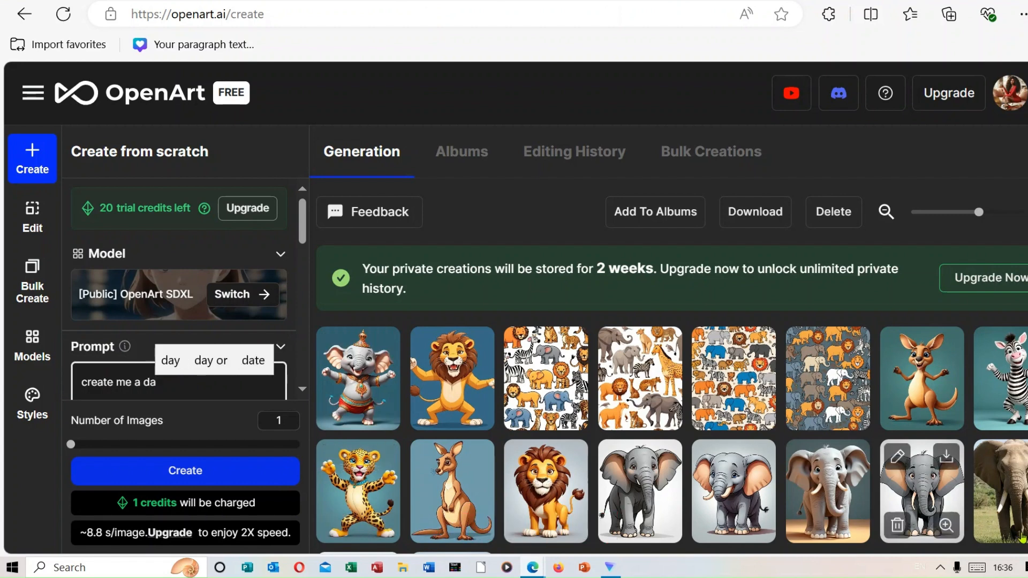
{"action": "left_click", "coordinate": [976, 568]}
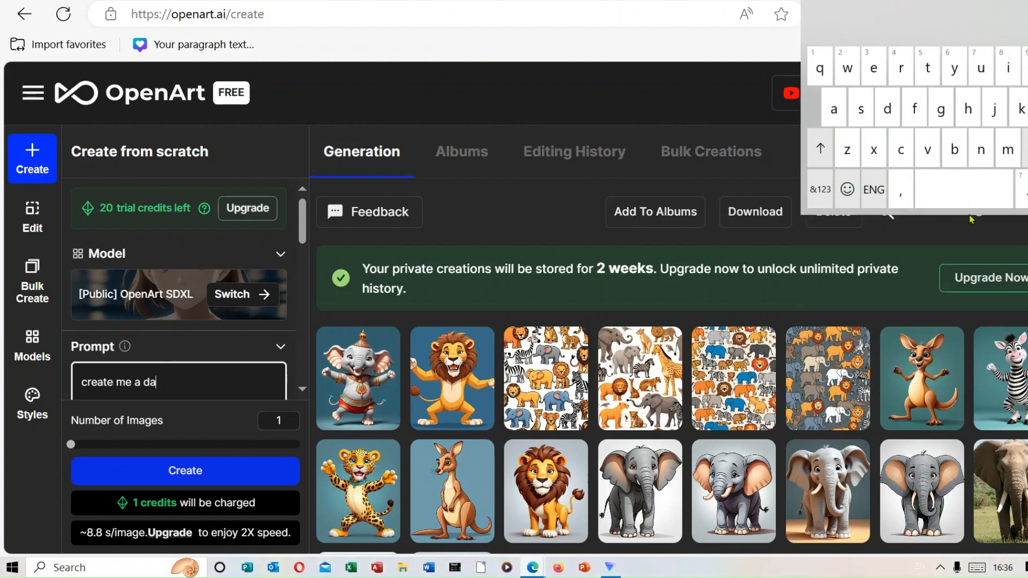
{"action": "type", "text": "nc"}
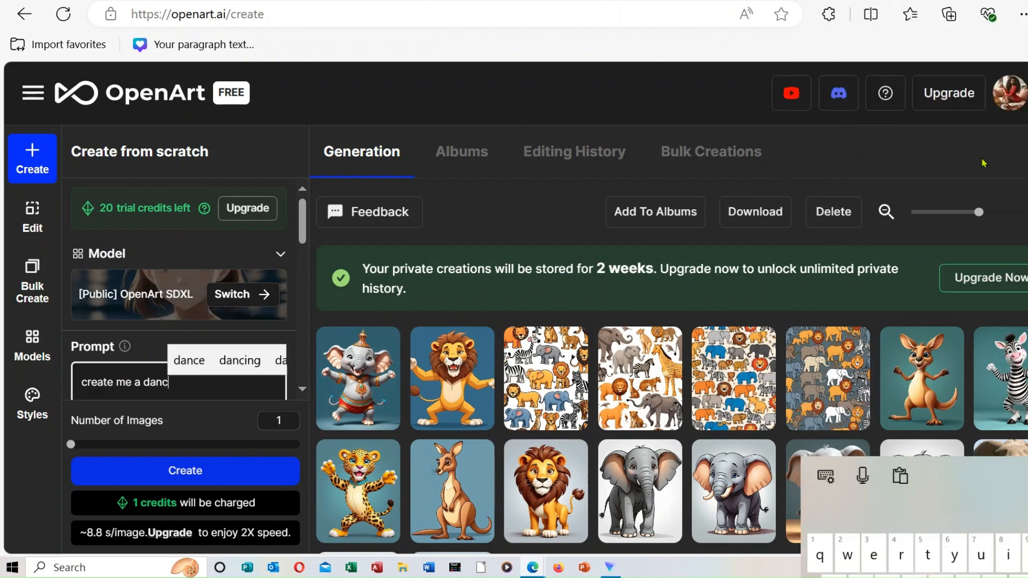
{"action": "type", "text": "i"}
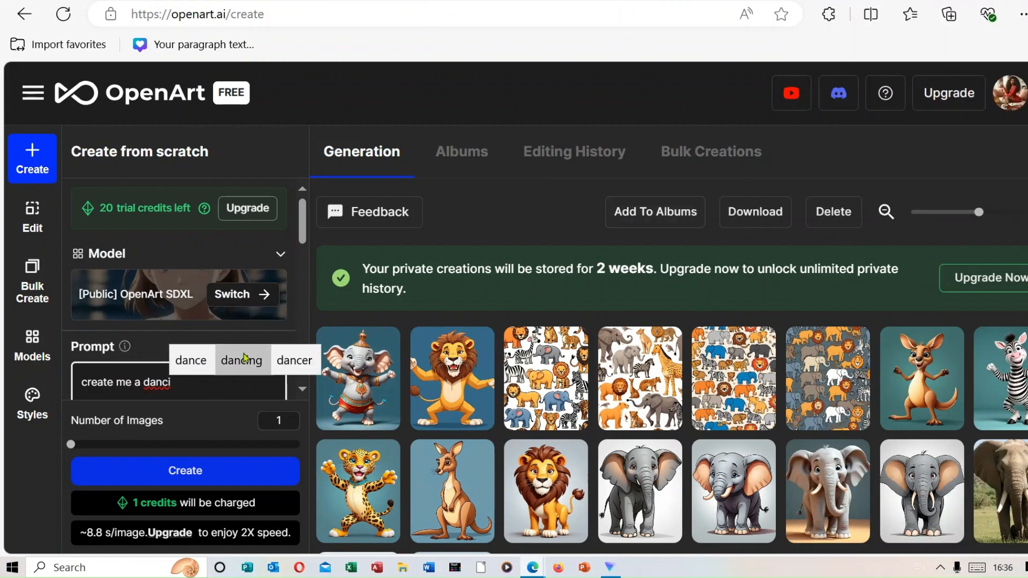
{"action": "left_click", "coordinate": [244, 358]}
{"action": "type", "text": "cart"}
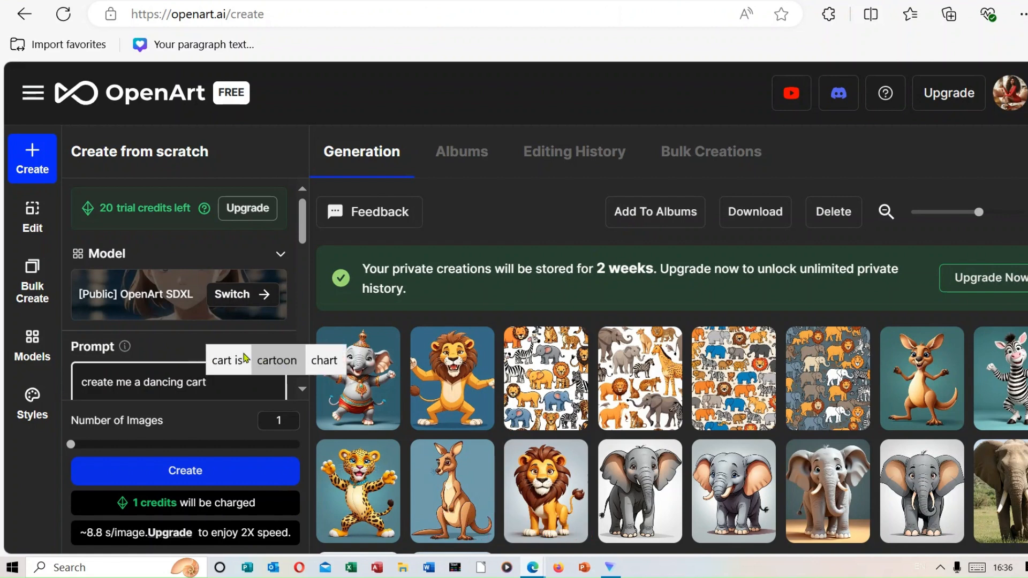
{"action": "left_click", "coordinate": [265, 358]}
{"action": "type", "text": "eleph"}
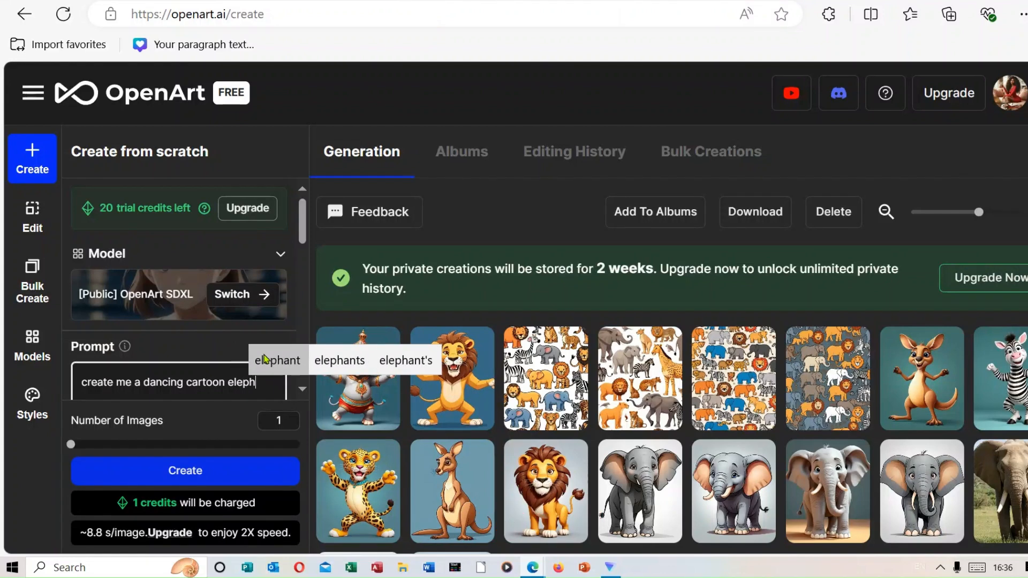
{"action": "type", "text": "a"}
{"action": "left_click", "coordinate": [278, 358]}
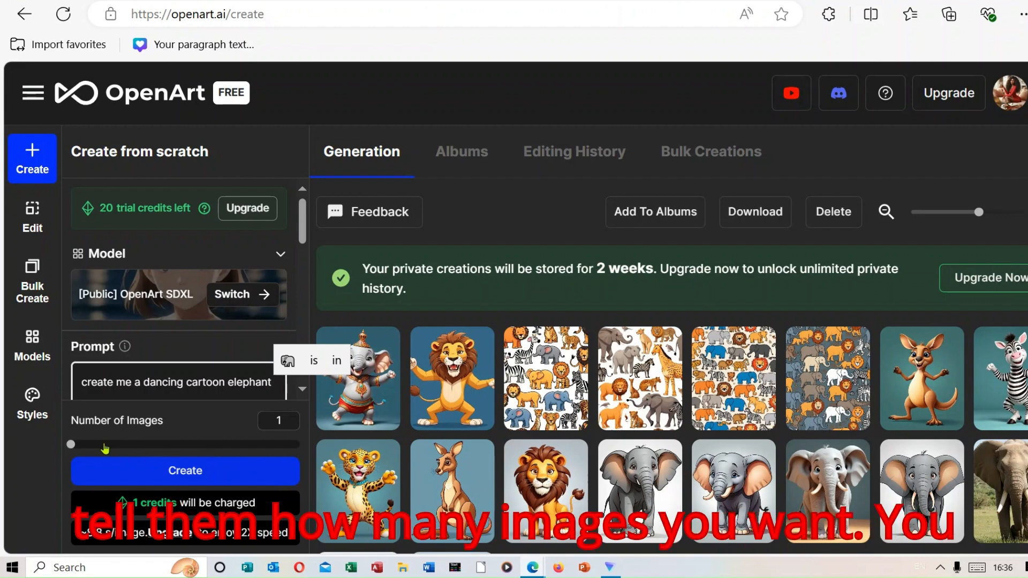
Try raising the number of images to 4 and return it to 1
{"action": "left_click", "coordinate": [287, 420]}
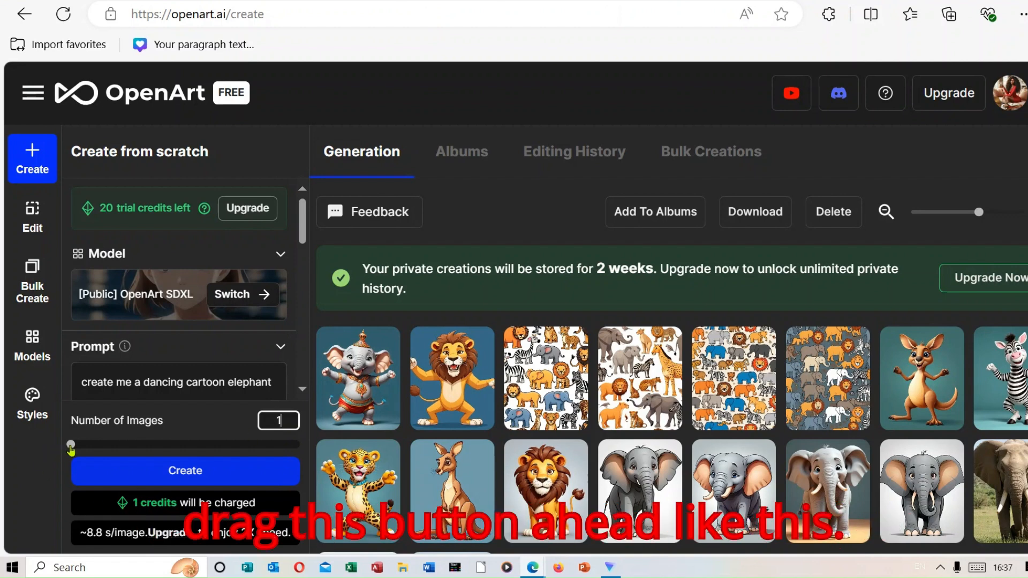
{"action": "left_click_drag", "start_coordinate": [71, 449], "coordinate": [163, 443]}
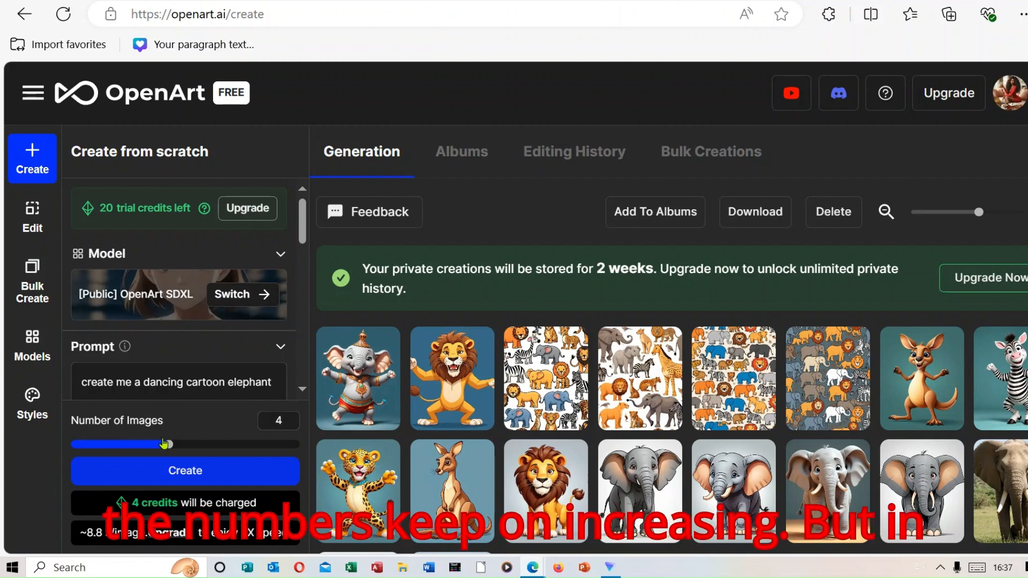
{"action": "left_click_drag", "start_coordinate": [167, 444], "coordinate": [70, 452]}
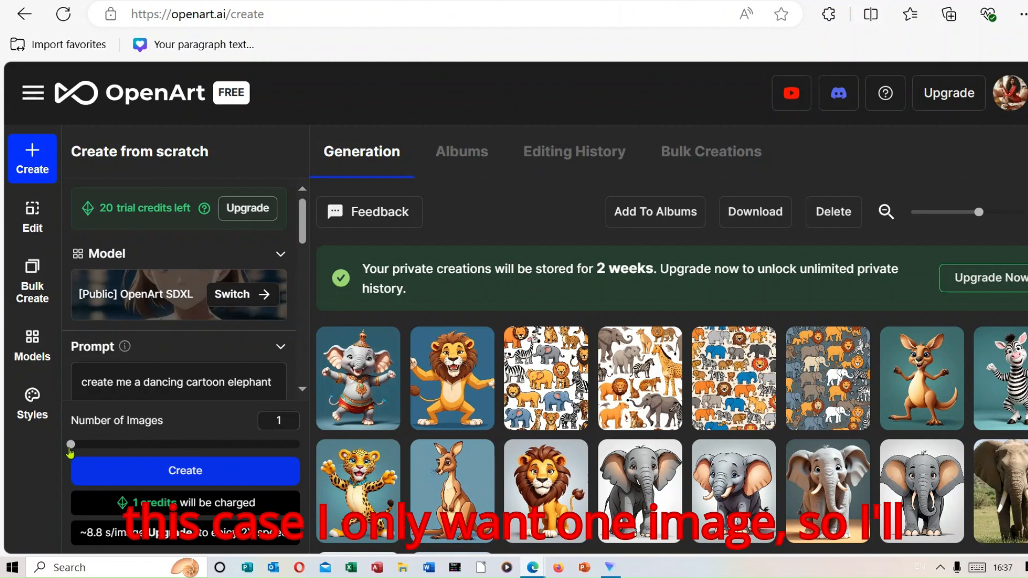
Generate one dancing elephant image from the prompt and download it
{"action": "left_click", "coordinate": [213, 476]}
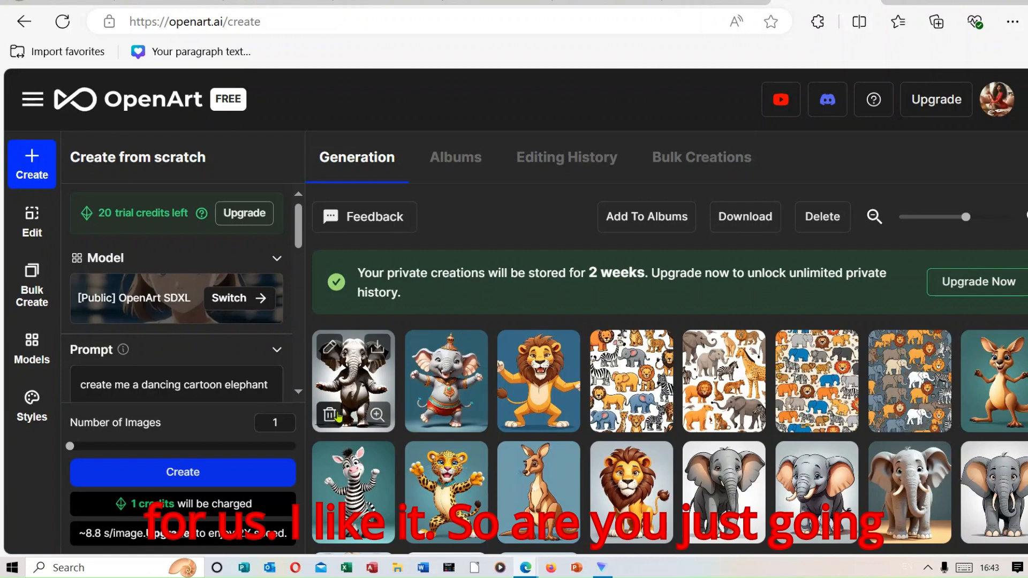
{"action": "left_click", "coordinate": [380, 350]}
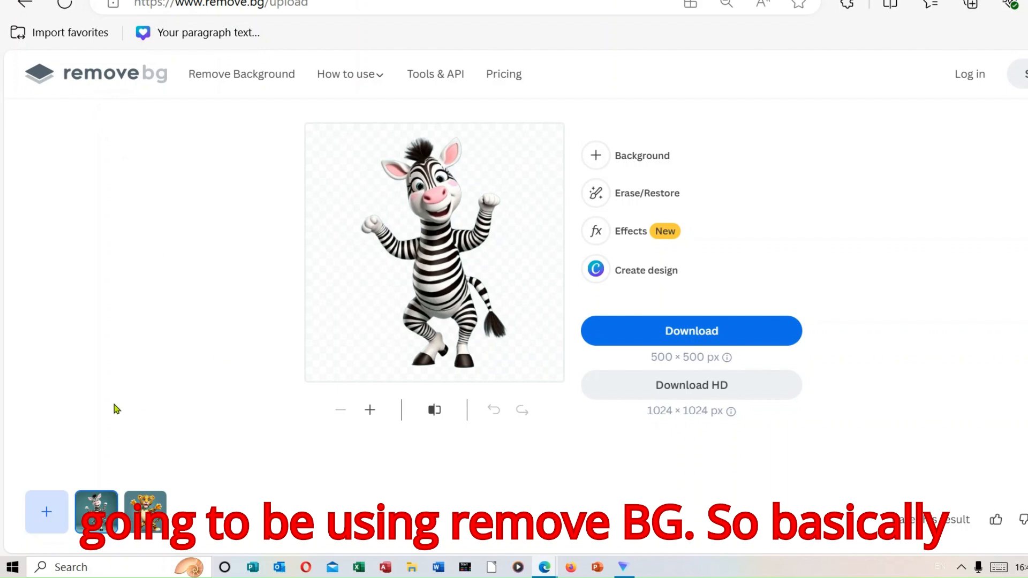
In remove.bg, upload the newest OpenArt JPG image from the Downloads folder to remove its background
{"action": "left_click", "coordinate": [53, 523]}
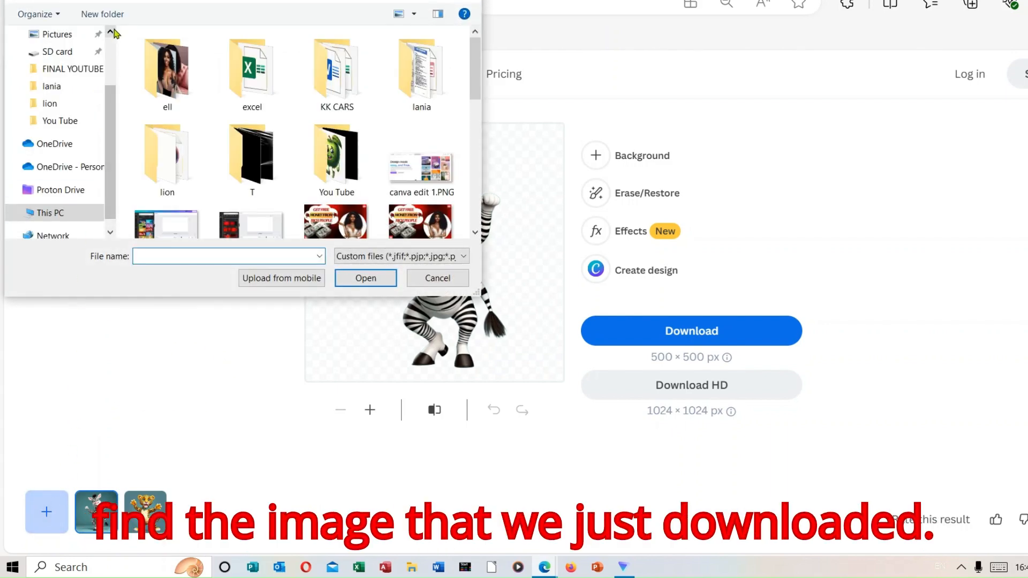
{"action": "scroll", "coordinate": [81, 55], "scroll_direction": "up", "scroll_amount": 2}
{"action": "left_click", "coordinate": [82, 55]}
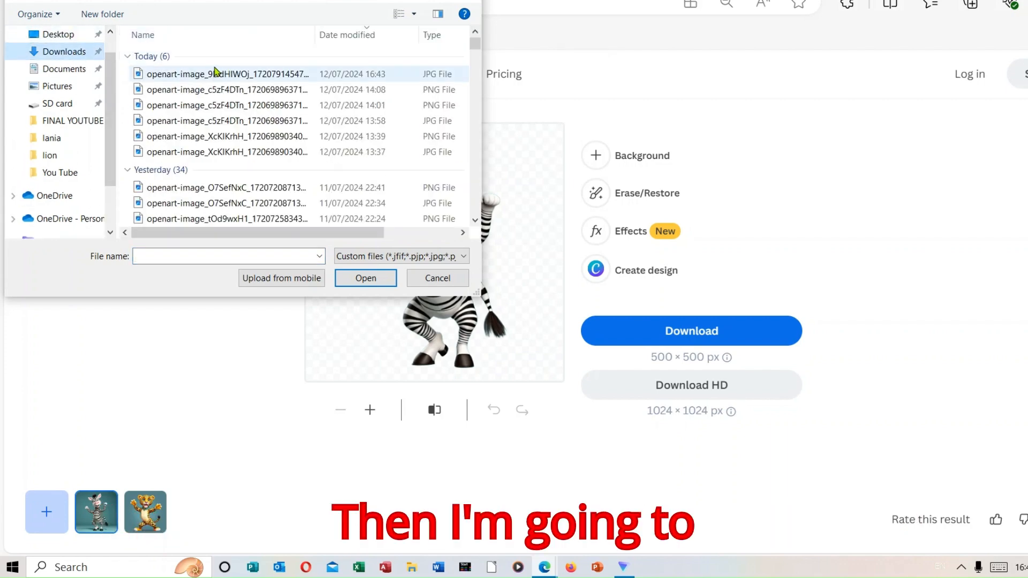
{"action": "double_click", "coordinate": [214, 74]}
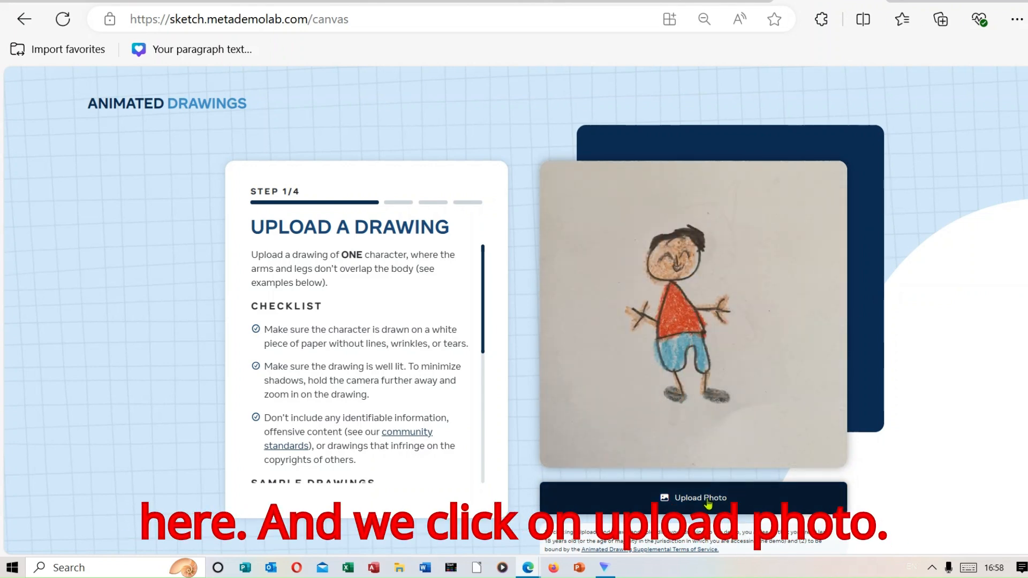
In Animated Drawings, upload the newest OpenArt PNG of the elephant from Downloads and continue to finding the character
{"action": "left_click", "coordinate": [707, 503]}
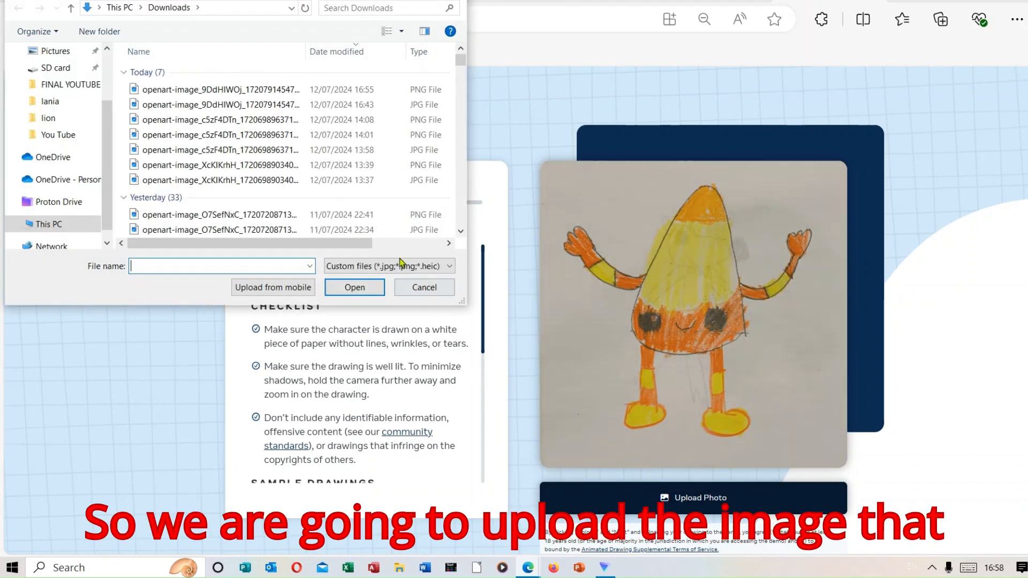
{"action": "double_click", "coordinate": [303, 95]}
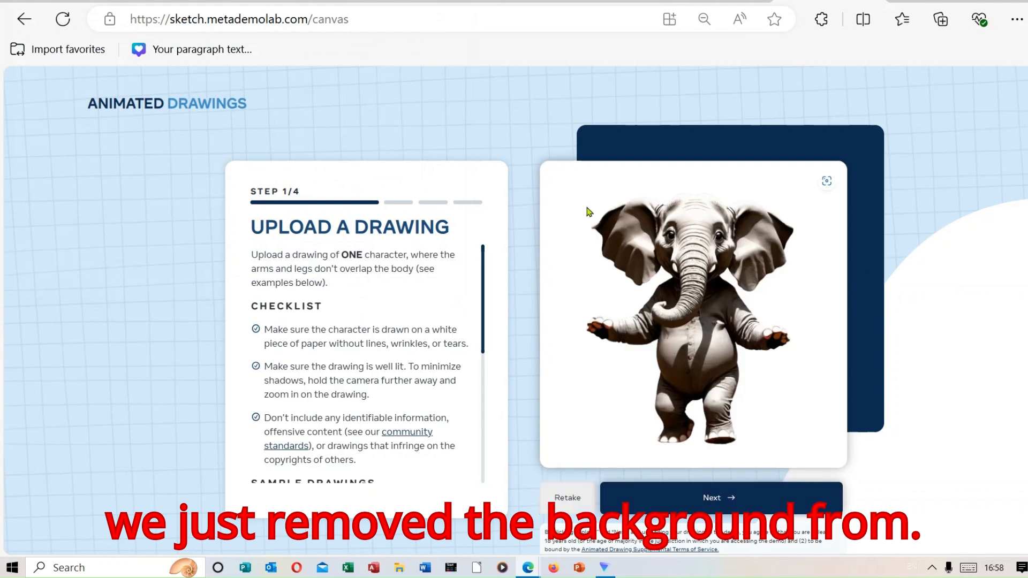
{"action": "left_click", "coordinate": [735, 505]}
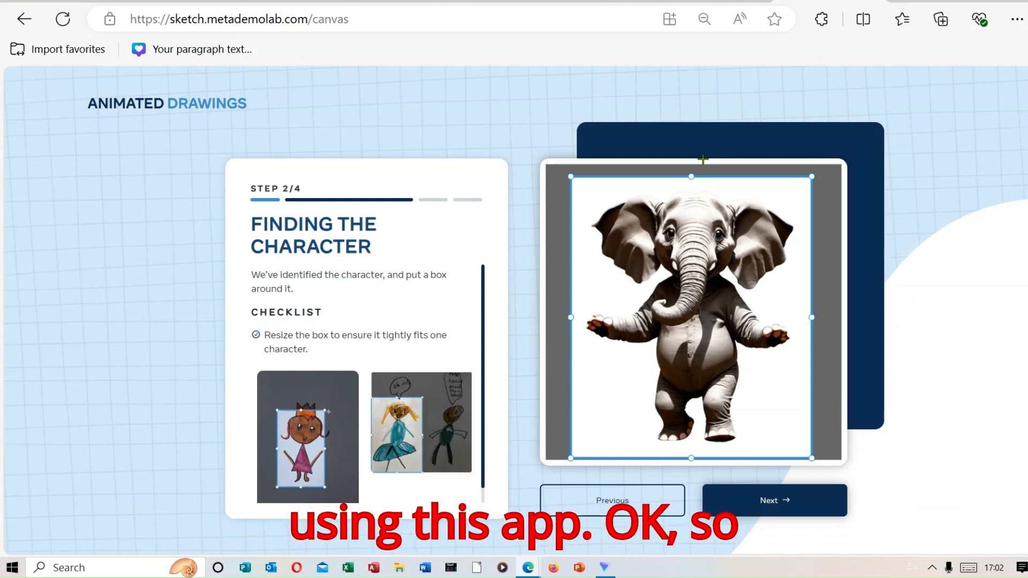
Accept the detected character box and the separation mask for the elephant and continue to the animation choices
{"action": "left_click", "coordinate": [774, 502]}
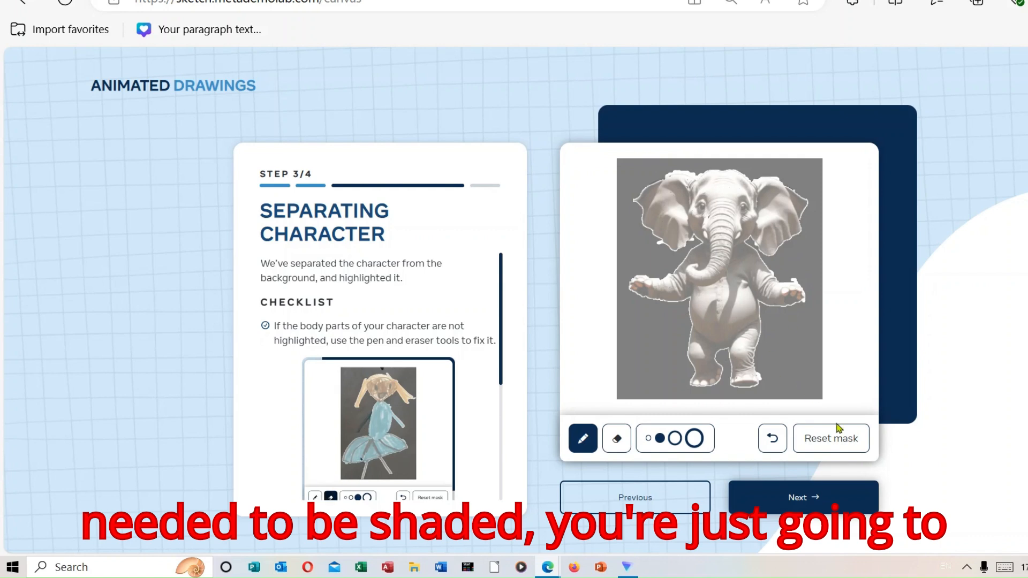
{"action": "left_click", "coordinate": [823, 499]}
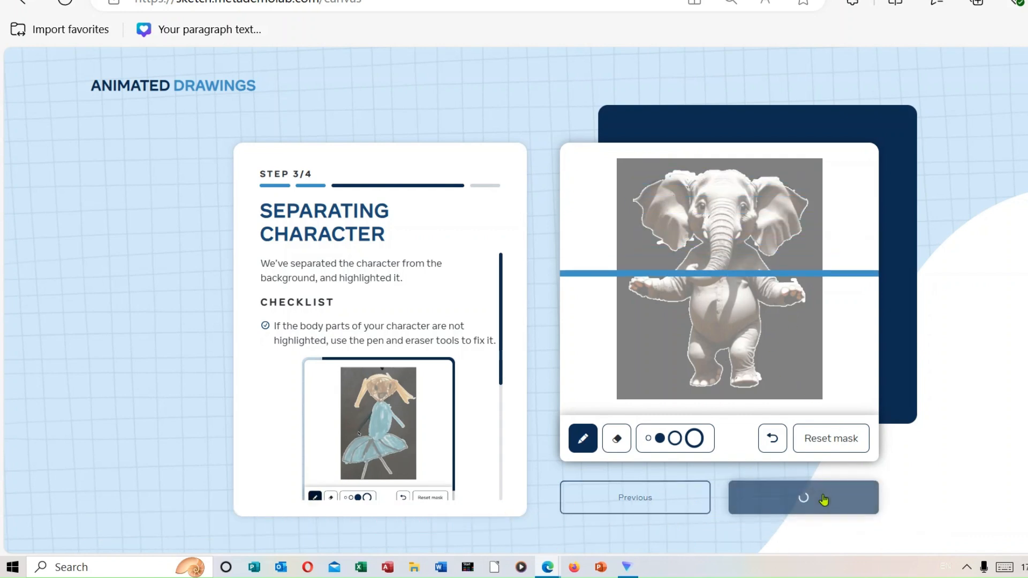
{"action": "left_click", "coordinate": [812, 501]}
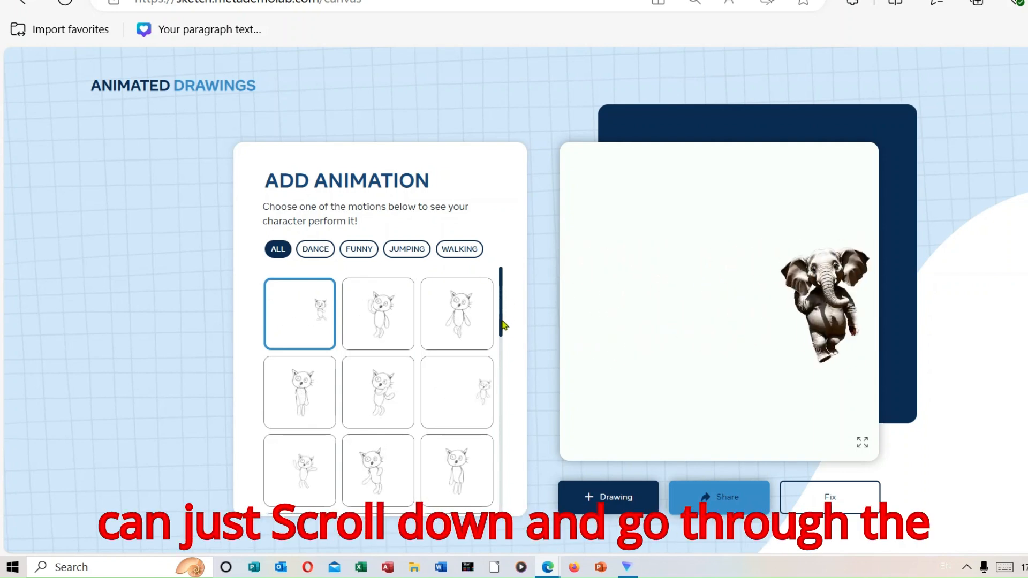
Apply the first motion in the third row from the end of the motion list to the elephant
{"action": "scroll", "coordinate": [502, 323], "scroll_direction": "down", "scroll_amount": 1}
{"action": "left_click_drag", "start_coordinate": [503, 335], "coordinate": [520, 512]}
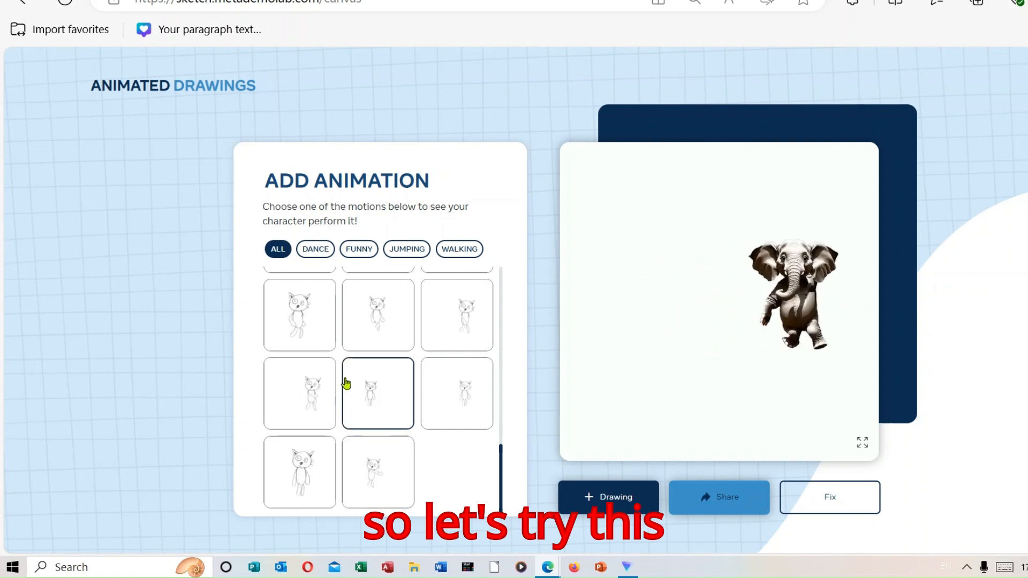
{"action": "left_click", "coordinate": [316, 329]}
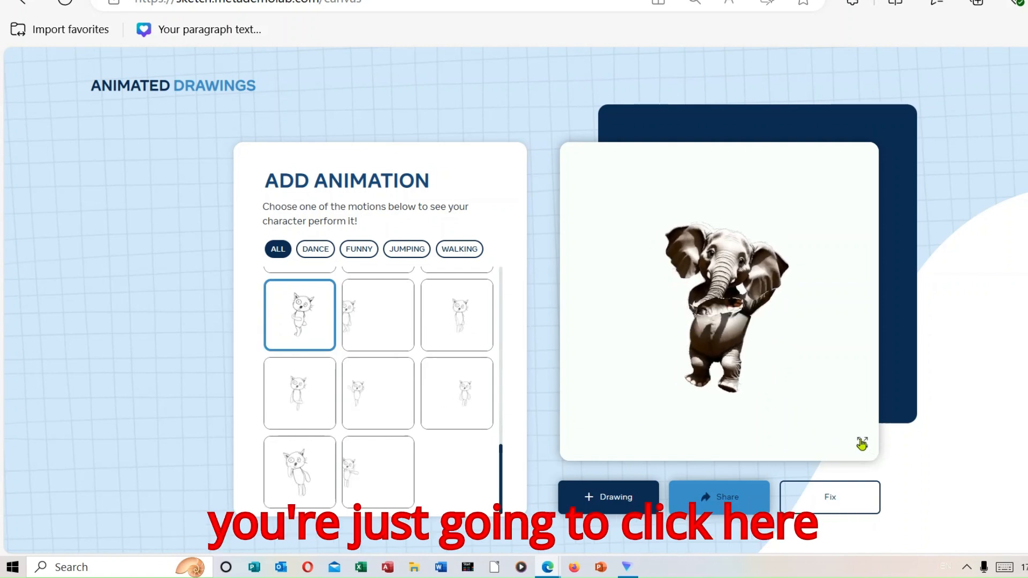
Show the elephant animation in full screen and download the video
{"action": "left_click", "coordinate": [862, 442]}
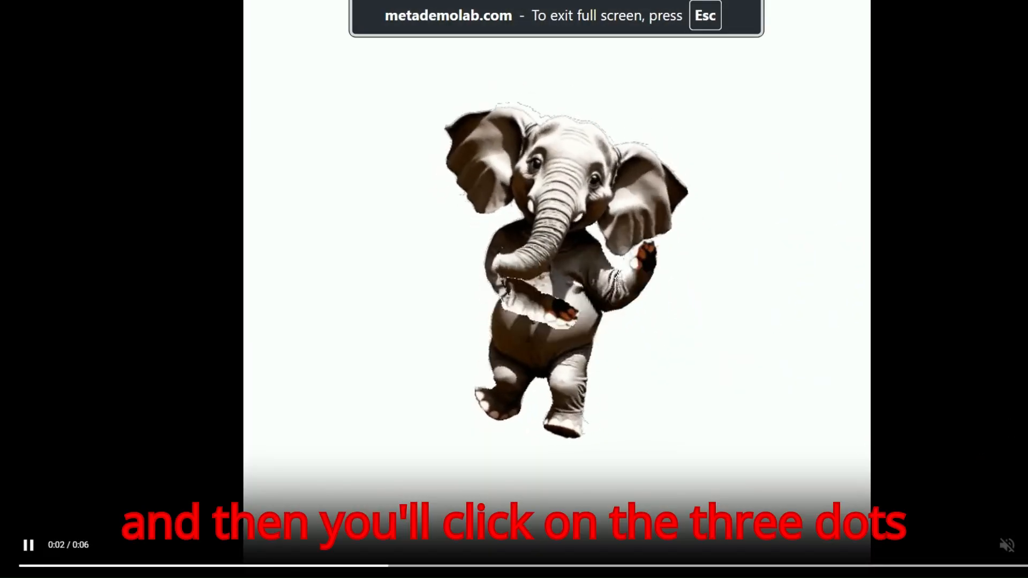
{"action": "left_click", "coordinate": [1019, 545]}
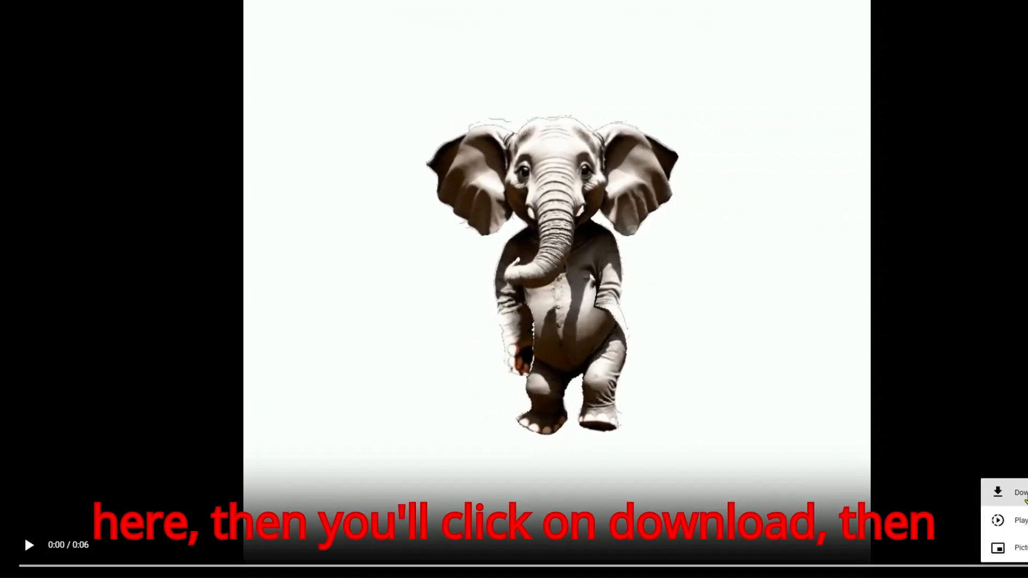
{"action": "left_click", "coordinate": [1019, 492]}
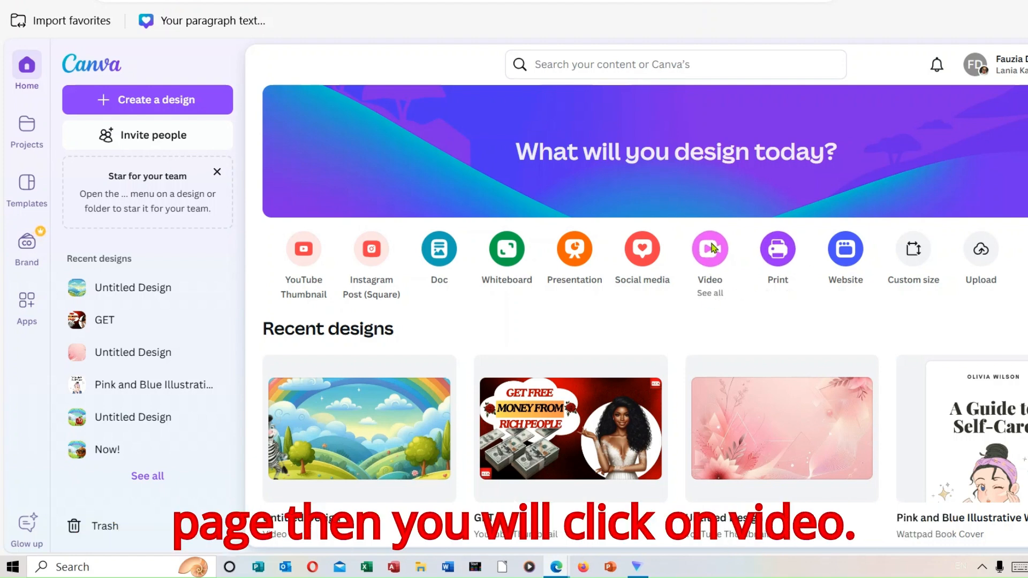
In Canva, create a blank YouTube Video design of 1920 × 1080 px
{"action": "left_click", "coordinate": [711, 248]}
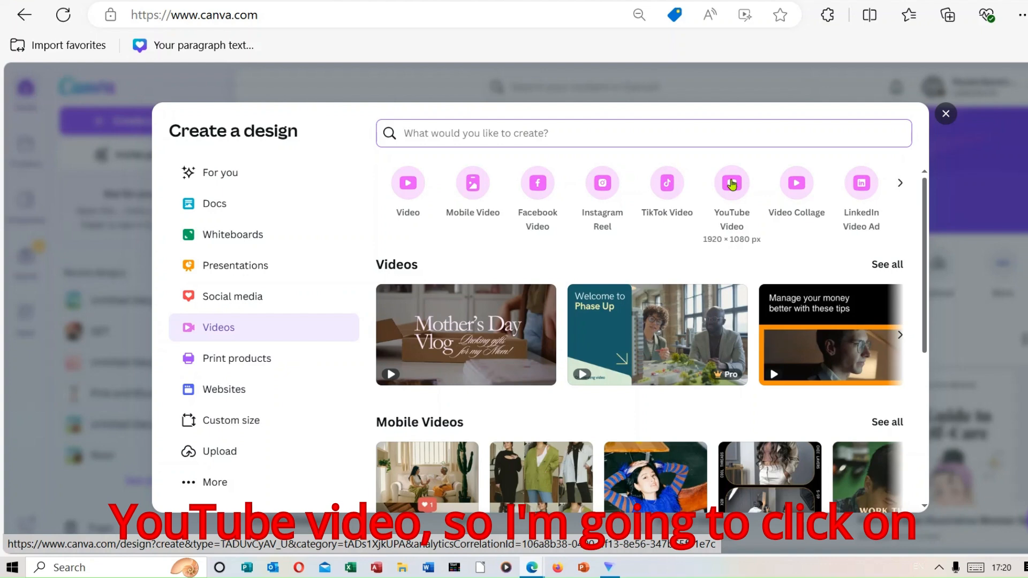
{"action": "left_click", "coordinate": [732, 185]}
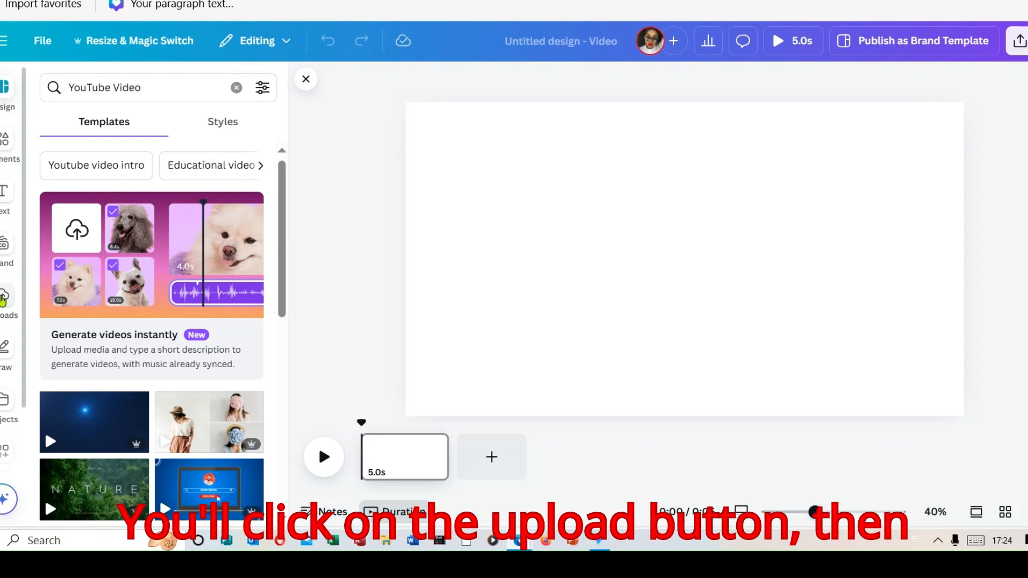
Upload the elephant animation shuffle_dance (3).mp4 from the computer
{"action": "left_click", "coordinate": [3, 298]}
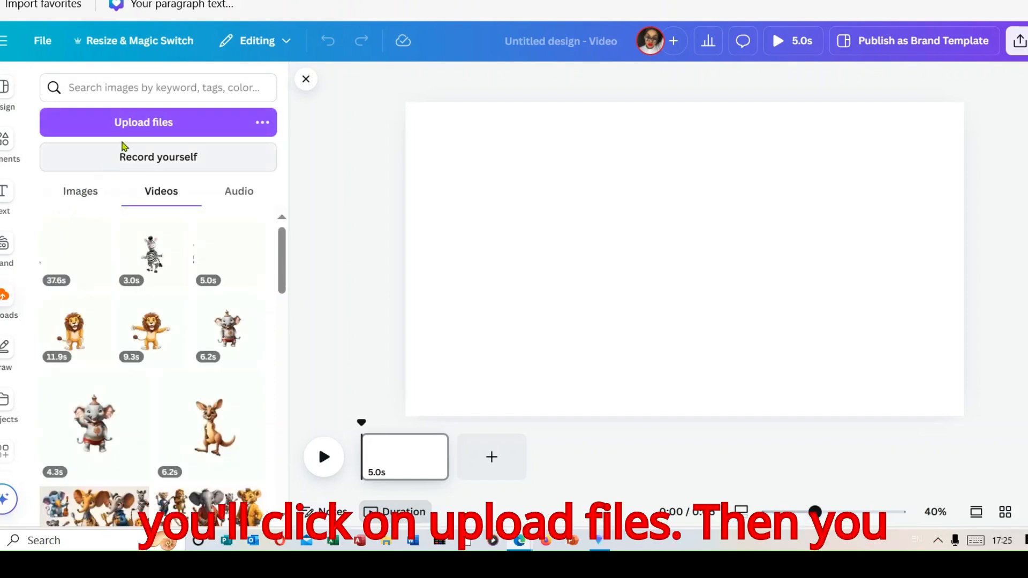
{"action": "left_click", "coordinate": [148, 122]}
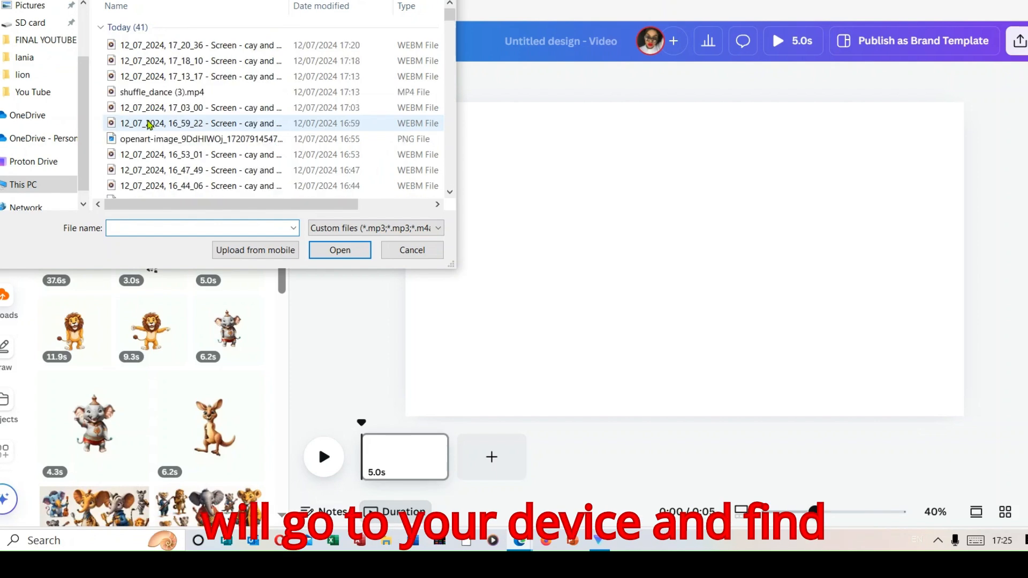
{"action": "left_click", "coordinate": [166, 93]}
{"action": "double_click", "coordinate": [169, 93]}
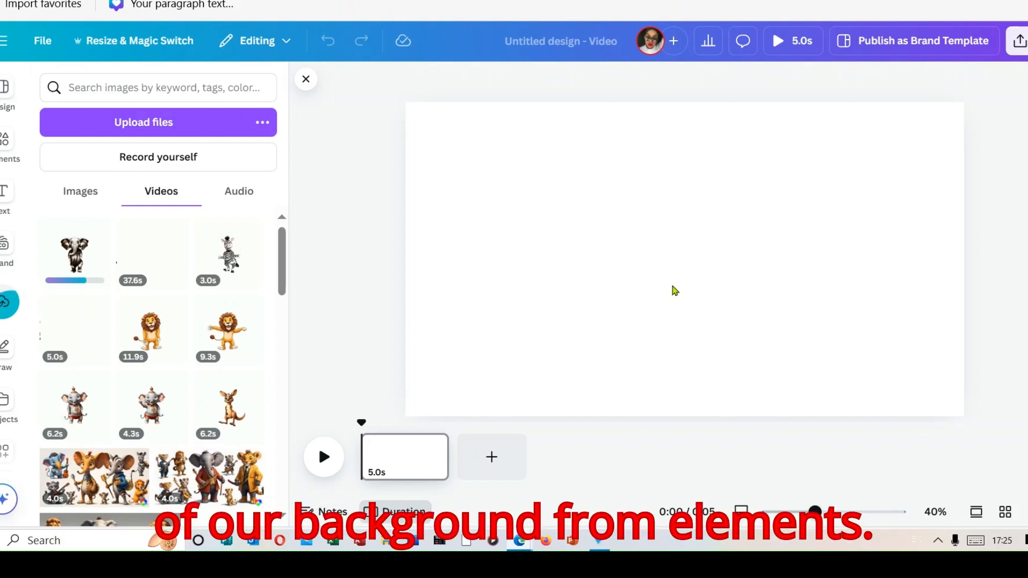
Search the elements for "cartoon background" and show all of the graphics results
{"action": "left_click", "coordinate": [6, 143]}
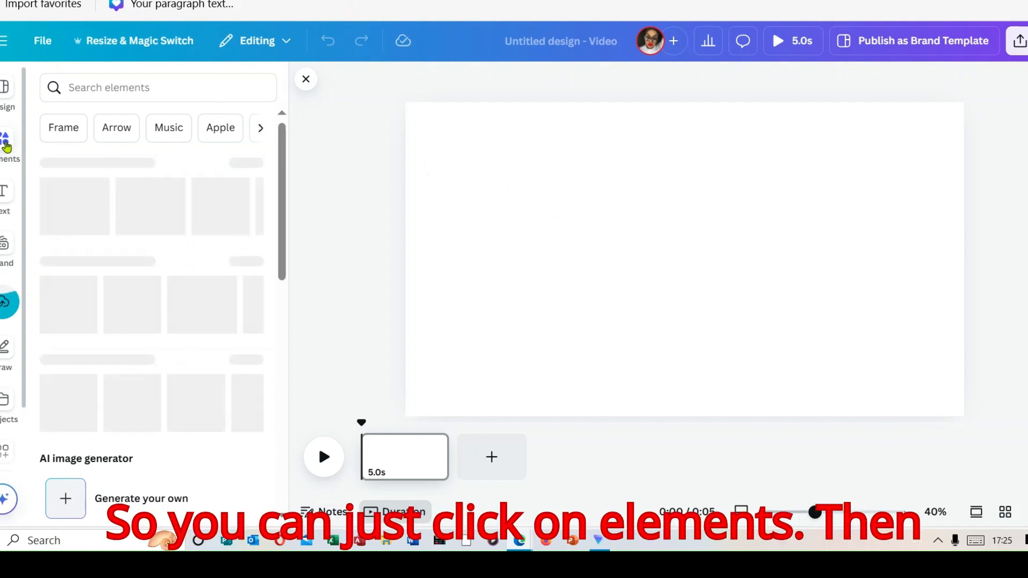
{"action": "left_click", "coordinate": [102, 90]}
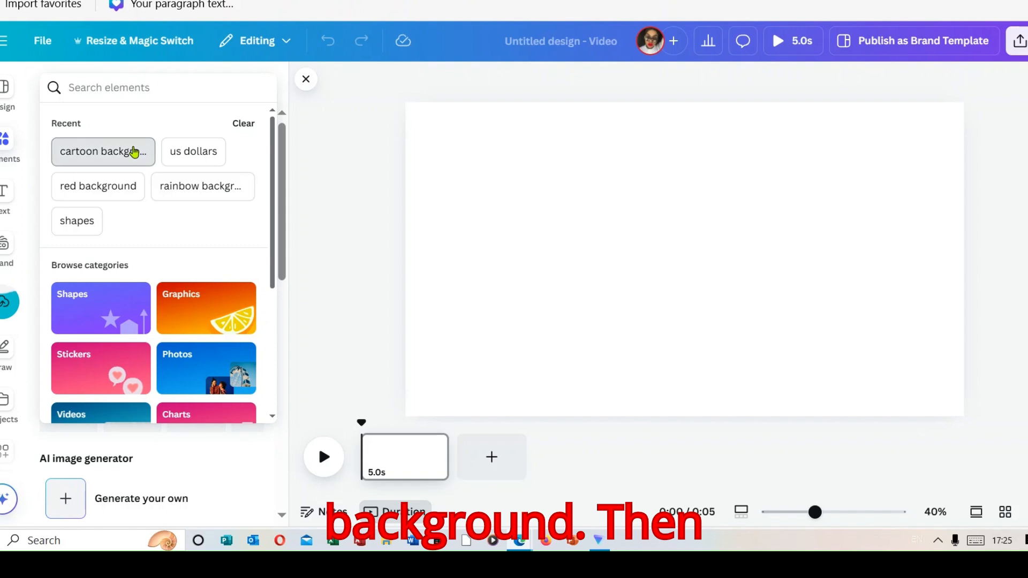
{"action": "left_click", "coordinate": [131, 151]}
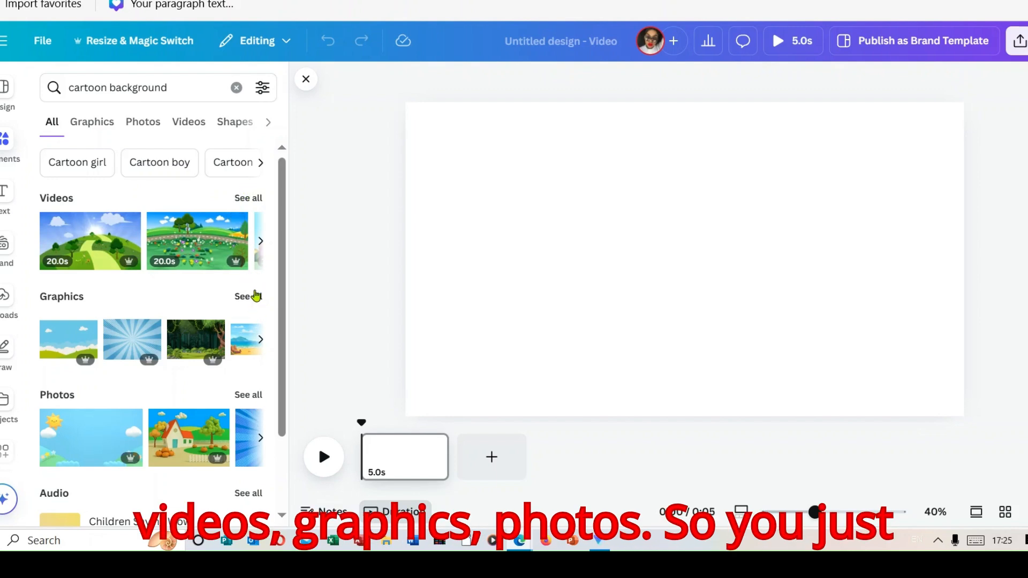
{"action": "left_click", "coordinate": [255, 296]}
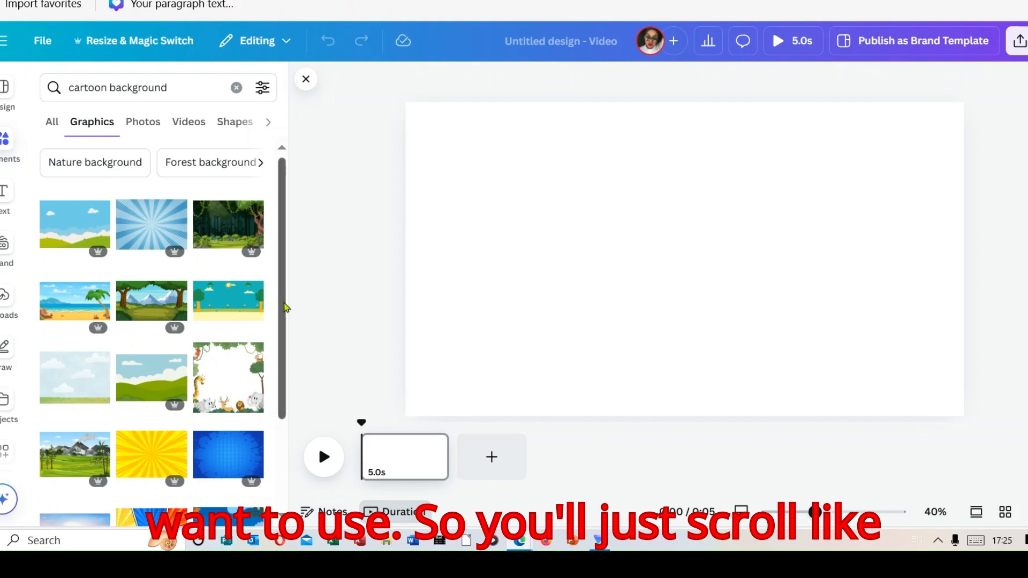
Browse the cartoon background graphics and set the white one framed by jungle animals and trees as the page background
{"action": "scroll", "coordinate": [284, 374], "scroll_direction": "down", "scroll_amount": 4}
{"action": "scroll", "coordinate": [285, 428], "scroll_direction": "down", "scroll_amount": 4}
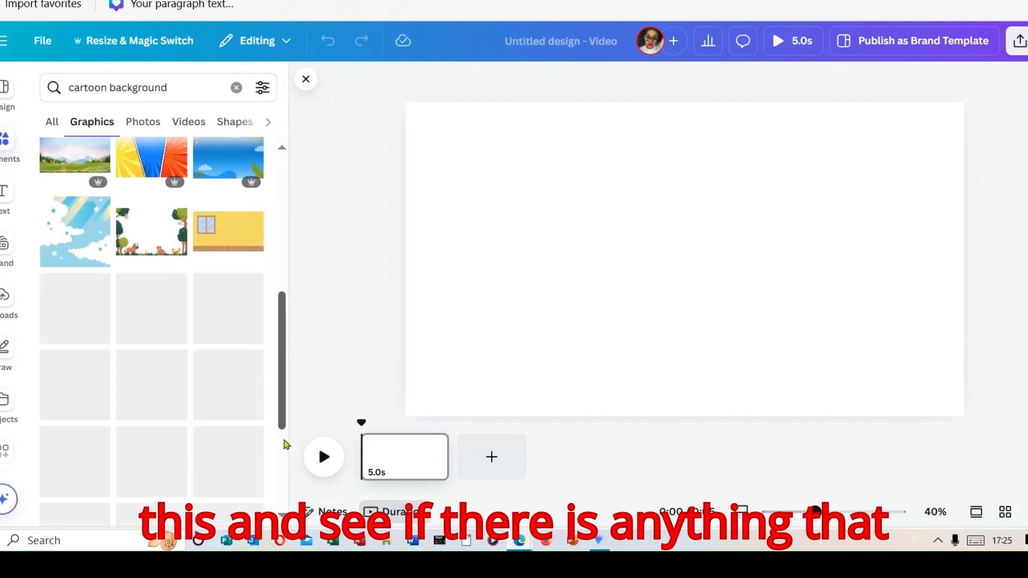
{"action": "scroll", "coordinate": [286, 470], "scroll_direction": "down", "scroll_amount": 4}
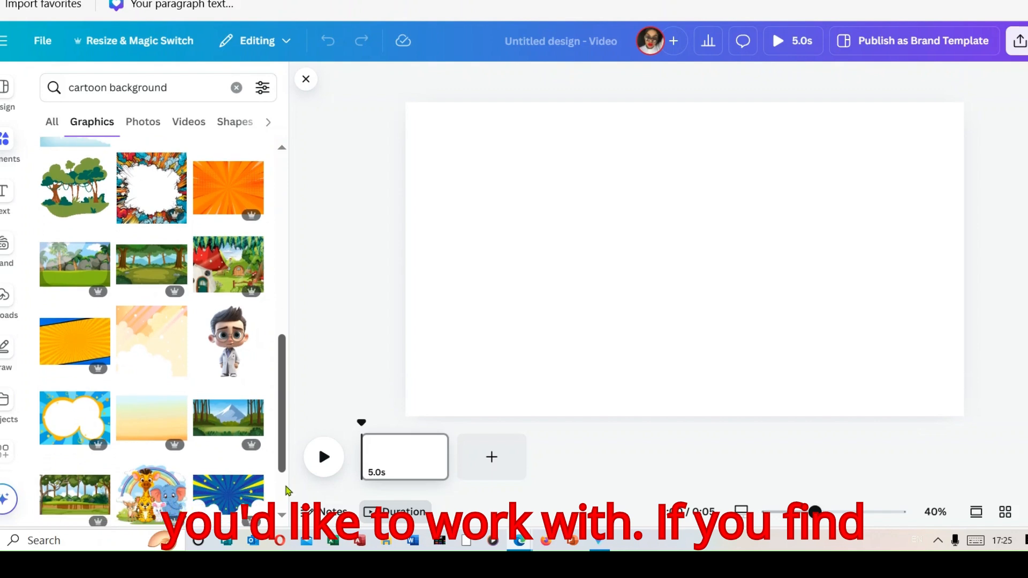
{"action": "scroll", "coordinate": [289, 429], "scroll_direction": "up", "scroll_amount": 15}
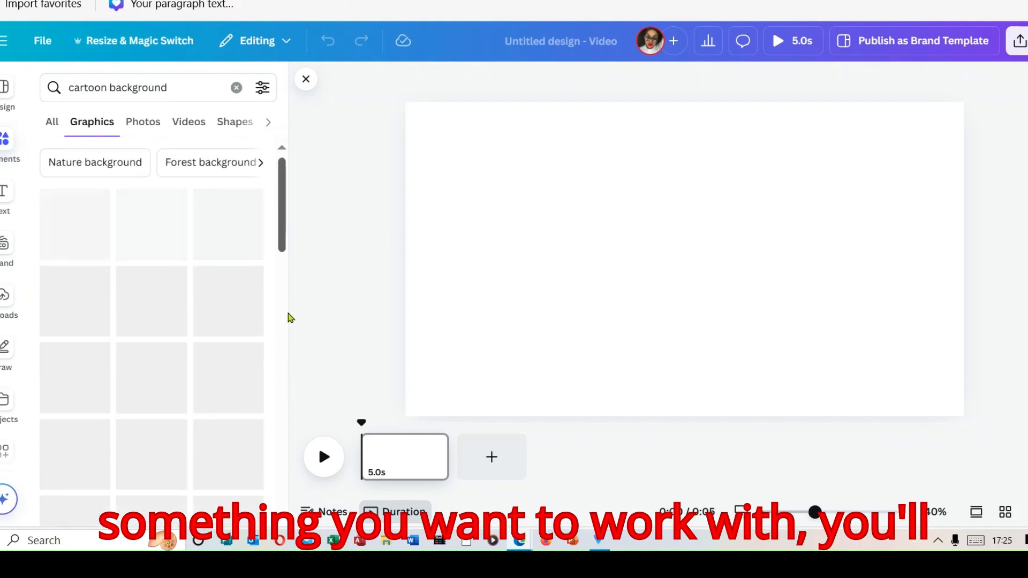
{"action": "left_click_drag", "start_coordinate": [252, 312], "coordinate": [466, 92]}
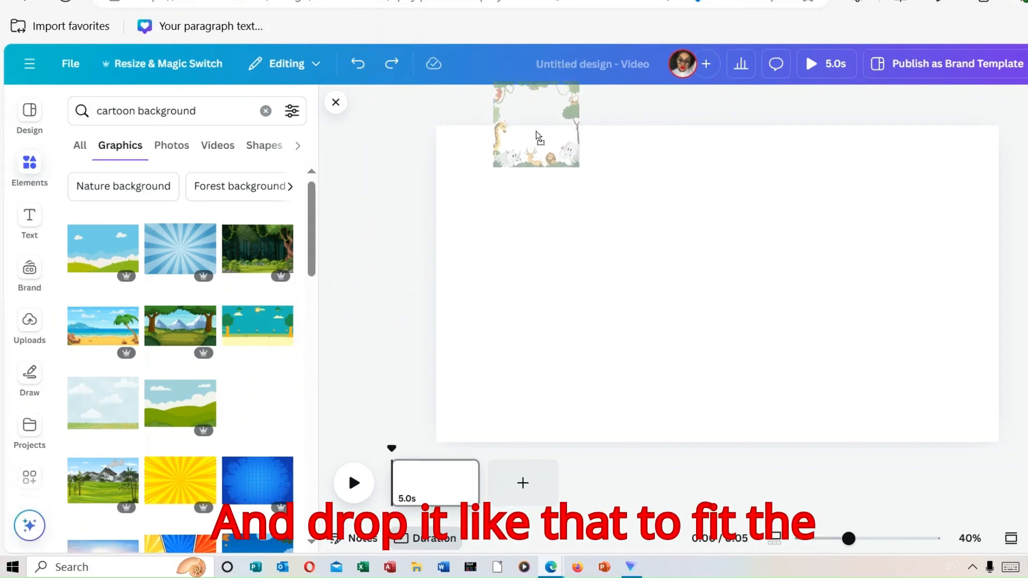
{"action": "left_click_drag", "start_coordinate": [510, 114], "coordinate": [592, 160]}
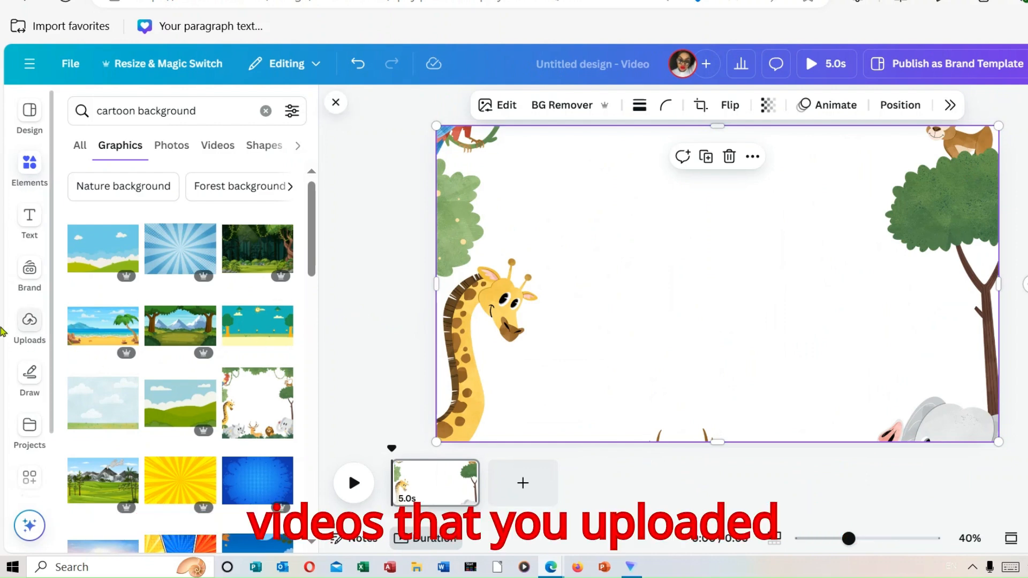
Replace the page background with the uploaded rainbow landscape image that shows green hills and round trees
{"action": "left_click", "coordinate": [30, 323]}
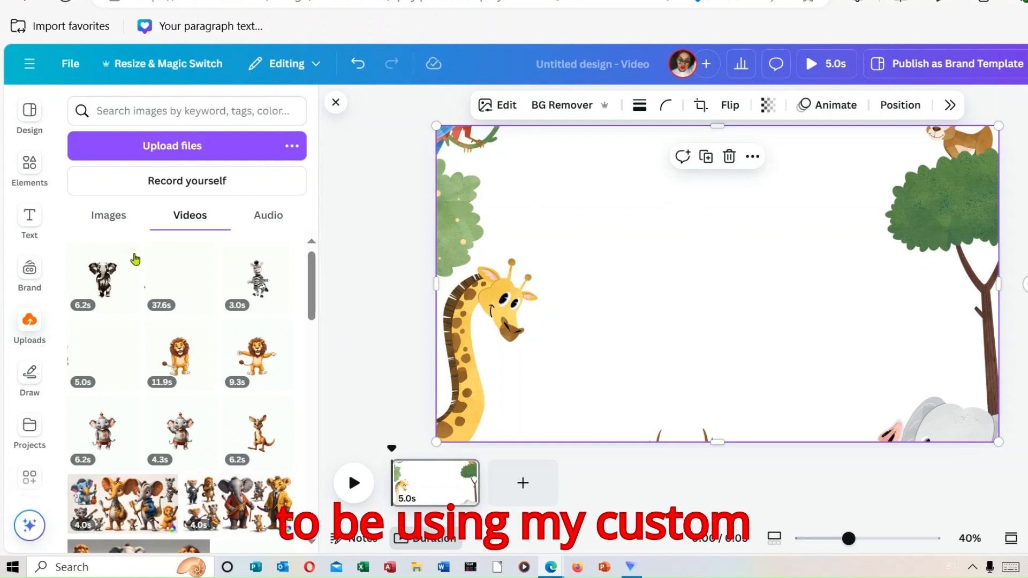
{"action": "left_click", "coordinate": [110, 217]}
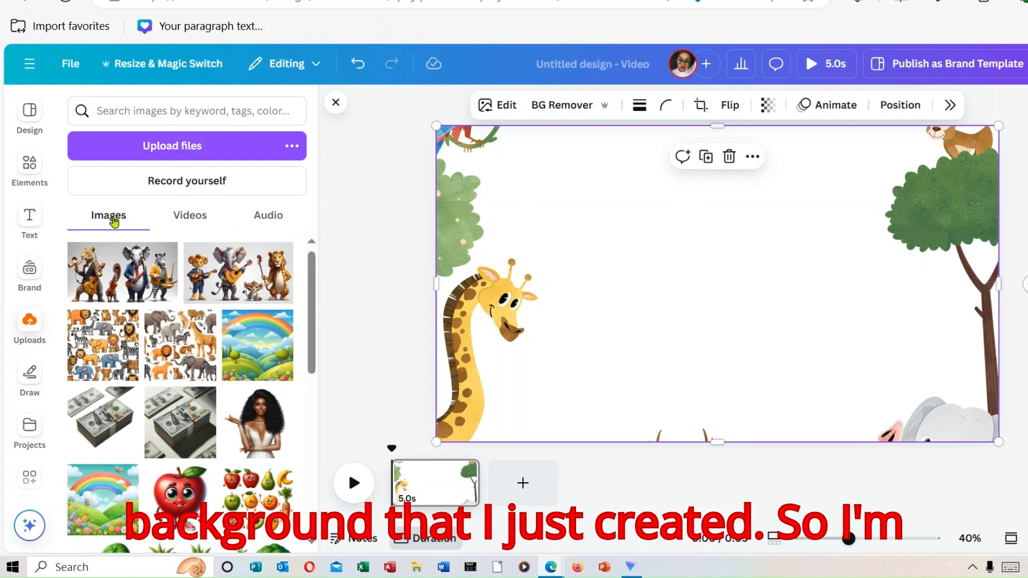
{"action": "left_click_drag", "start_coordinate": [264, 358], "coordinate": [528, 147]}
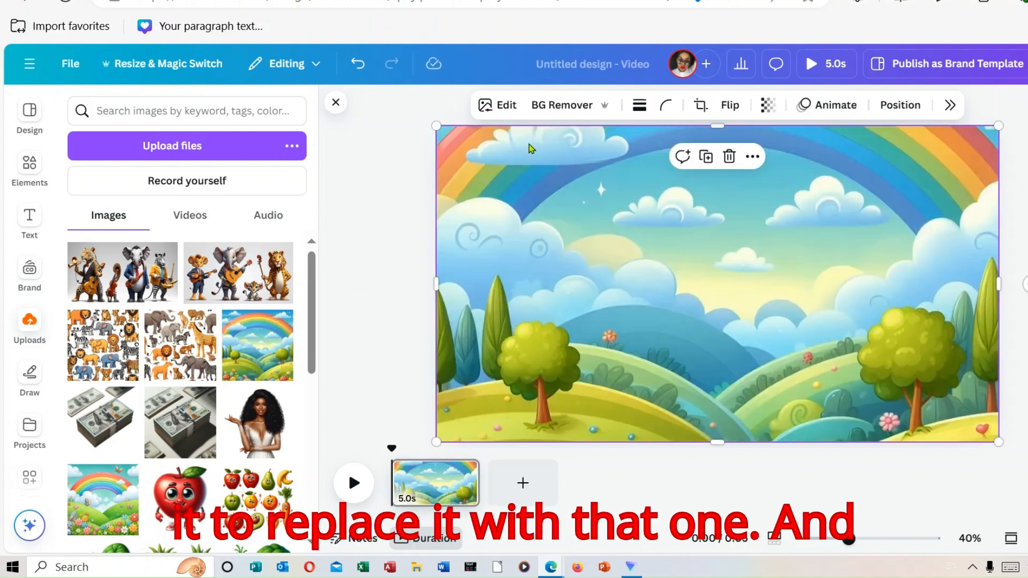
Add the uploaded 6.2 s elephant video to the page and remove its background
{"action": "left_click", "coordinate": [197, 220]}
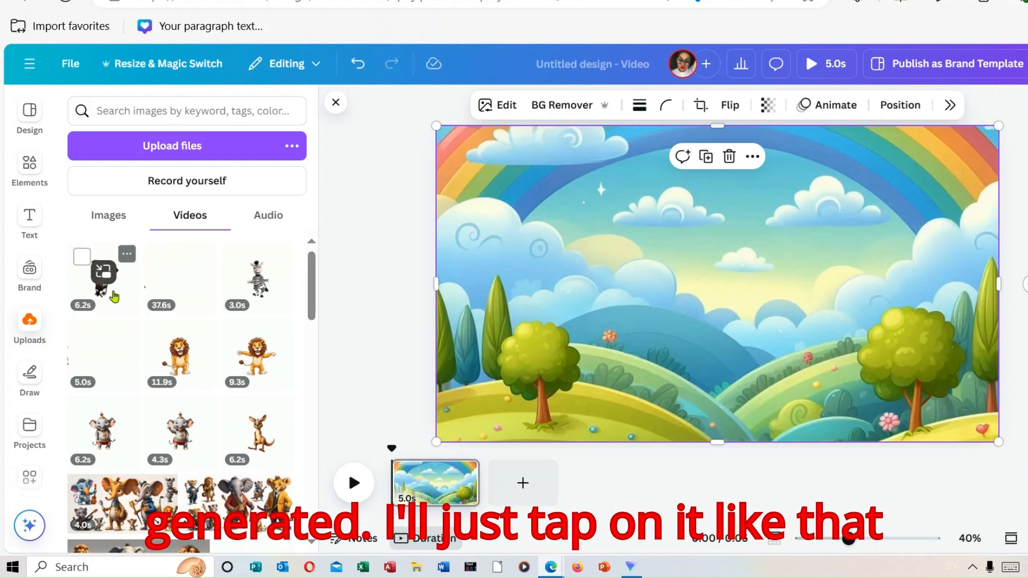
{"action": "left_click", "coordinate": [111, 291]}
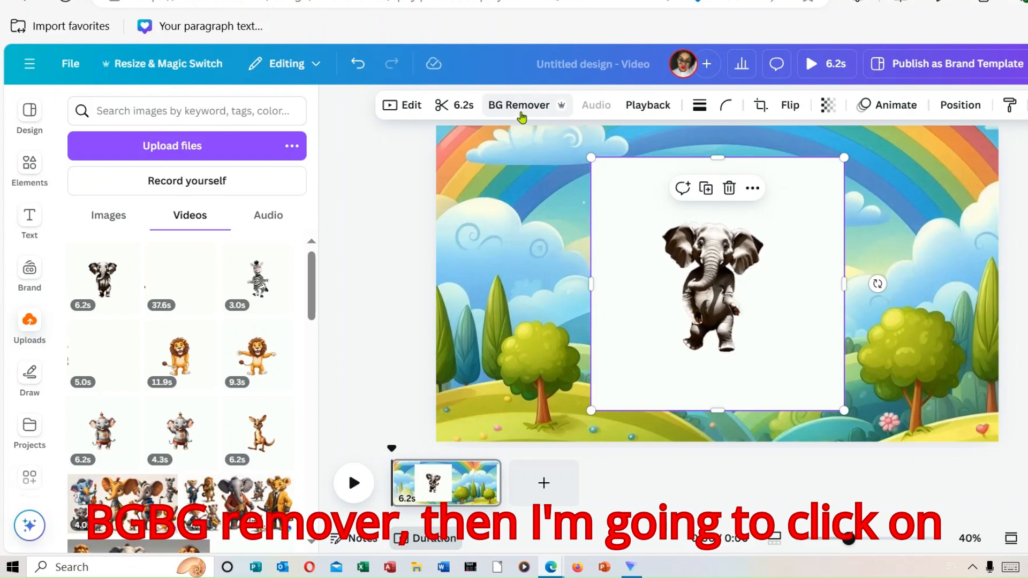
{"action": "left_click", "coordinate": [520, 112]}
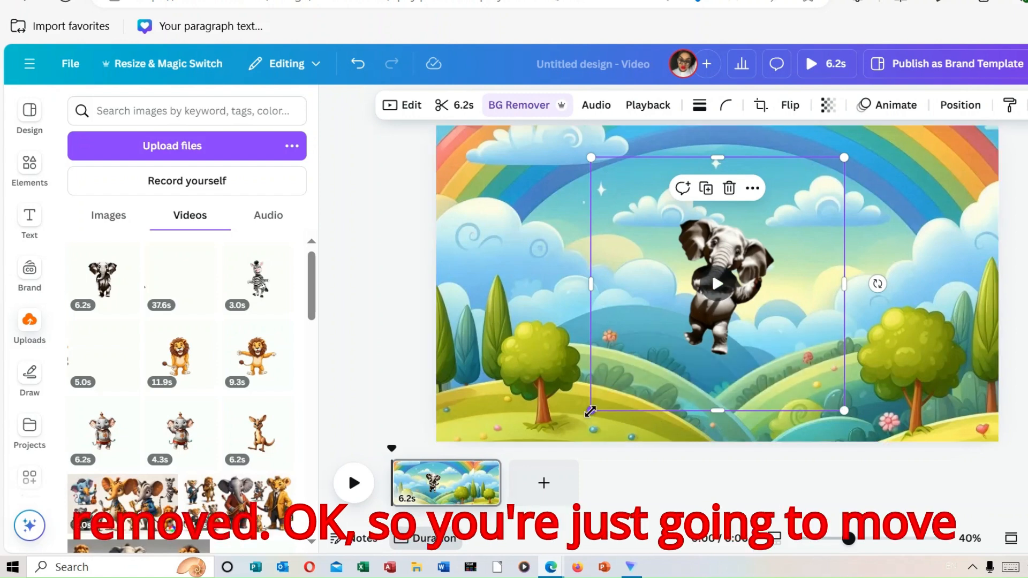
Enlarge the elephant and place it at the lower middle of the page, between the two round trees
{"action": "left_click_drag", "start_coordinate": [590, 410], "coordinate": [510, 491]}
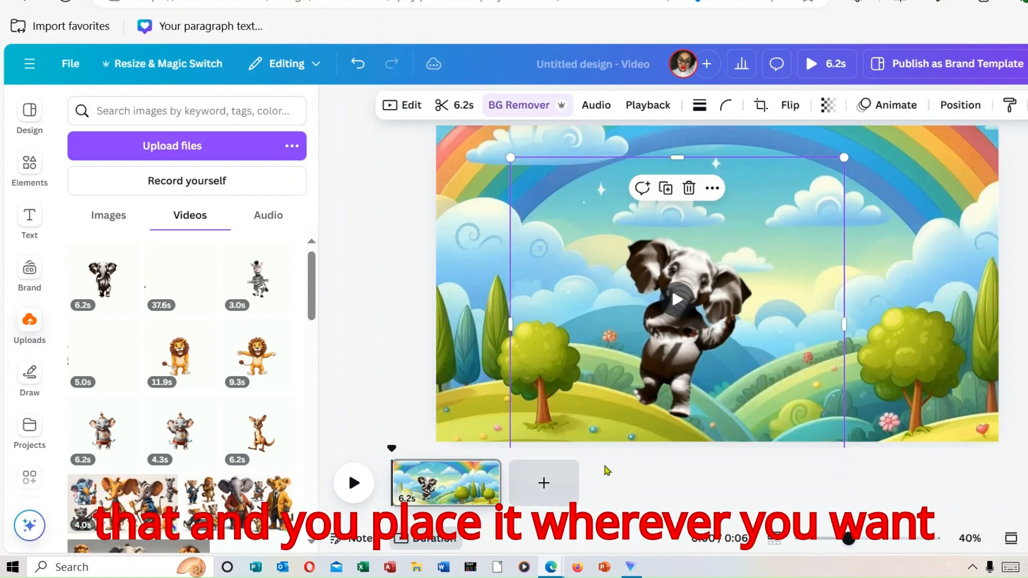
{"action": "left_click_drag", "start_coordinate": [720, 363], "coordinate": [785, 392]}
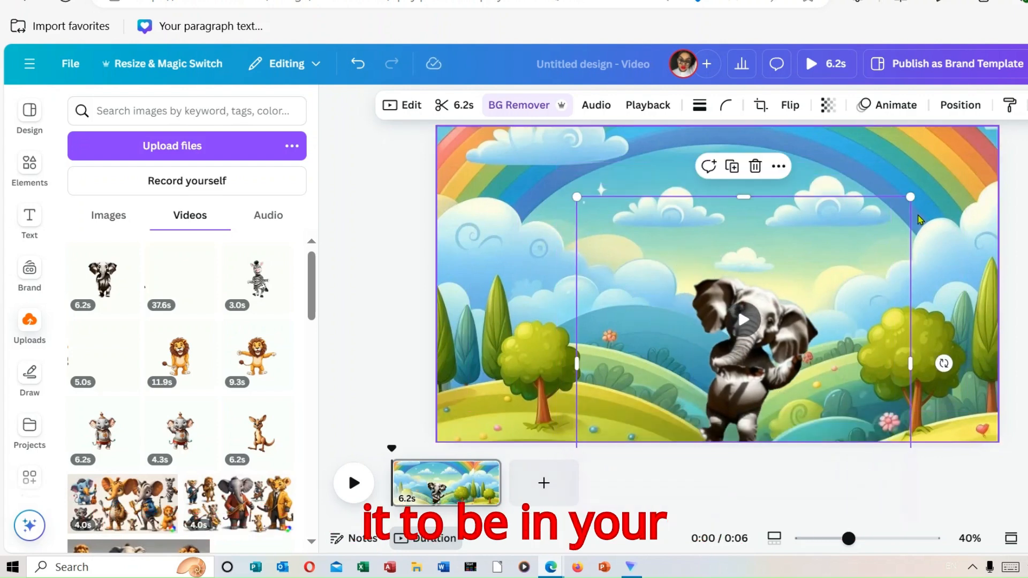
{"action": "left_click_drag", "start_coordinate": [906, 201], "coordinate": [945, 161]}
{"action": "left_click_drag", "start_coordinate": [845, 272], "coordinate": [828, 278]}
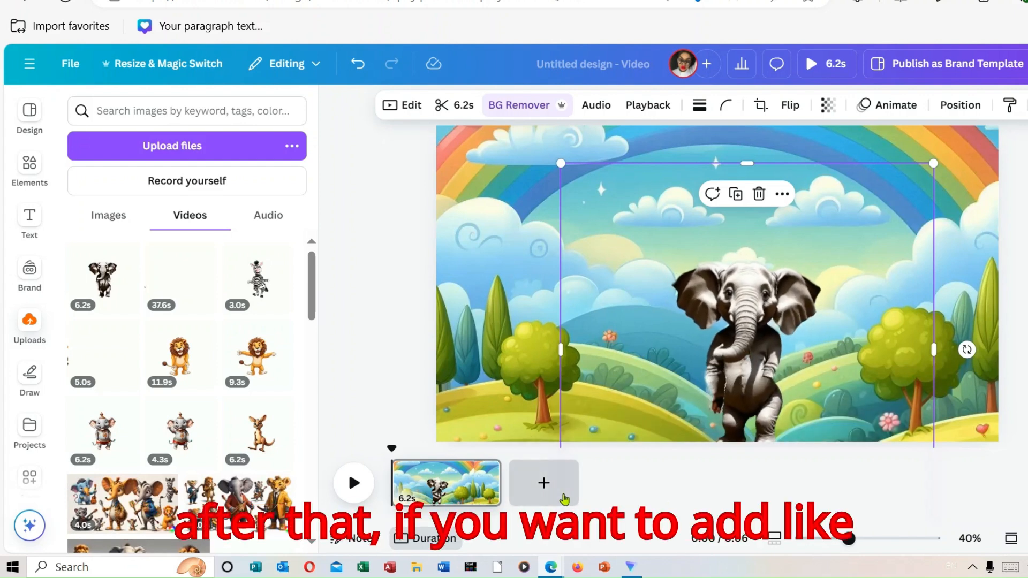
Add a second page and set the uploaded rainbow landscape image as its background
{"action": "left_click", "coordinate": [563, 497]}
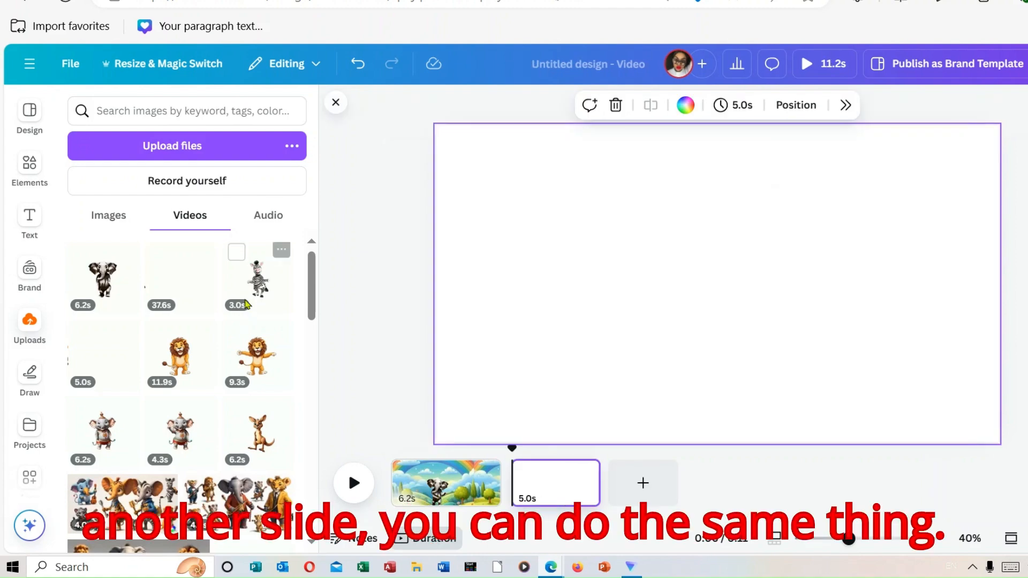
{"action": "left_click", "coordinate": [122, 224]}
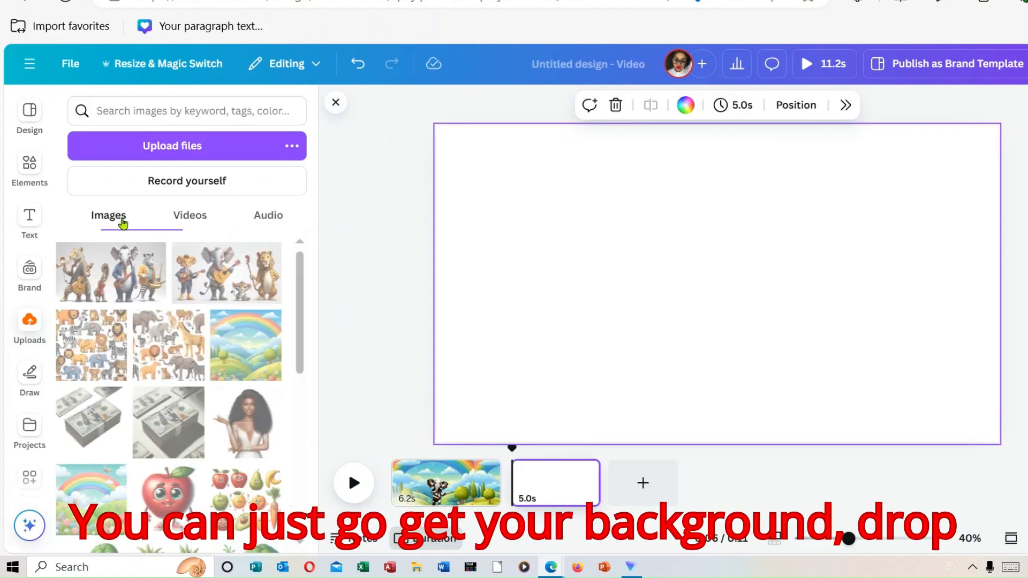
{"action": "left_click_drag", "start_coordinate": [278, 326], "coordinate": [515, 143]}
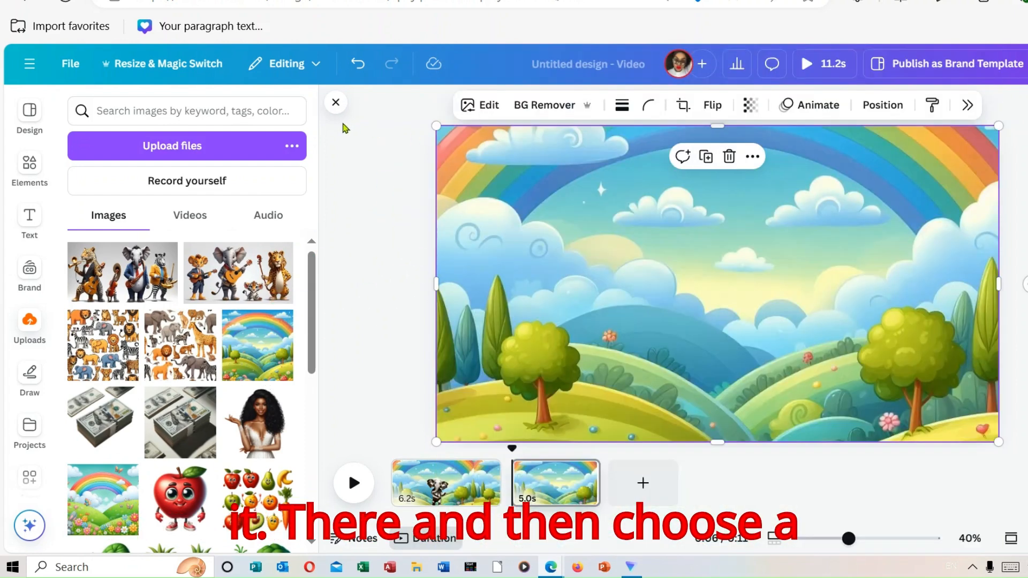
Place the uploaded 3.0 s zebra video on the second page and remove its background
{"action": "left_click", "coordinate": [201, 218]}
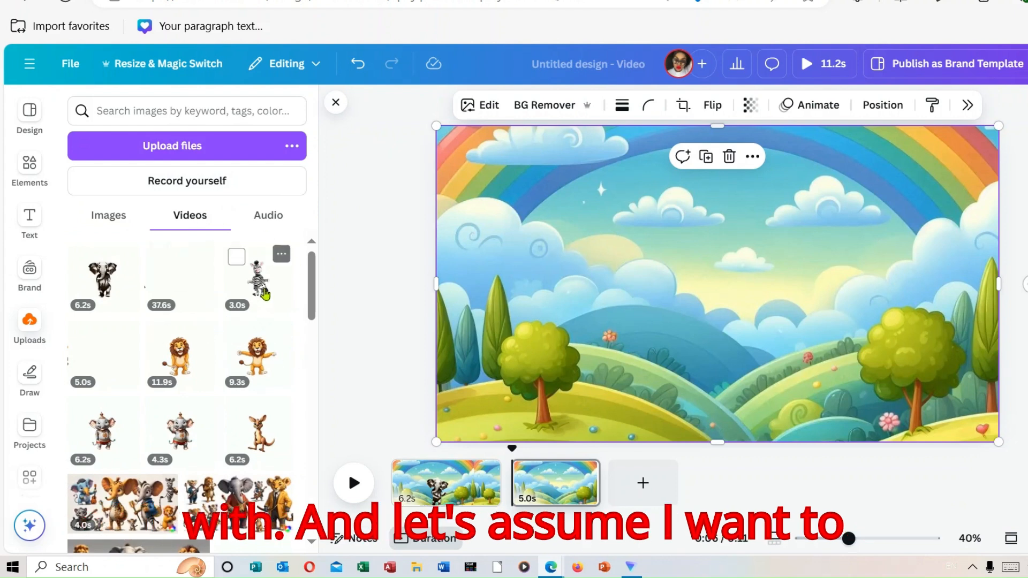
{"action": "left_click_drag", "start_coordinate": [263, 282], "coordinate": [623, 228]}
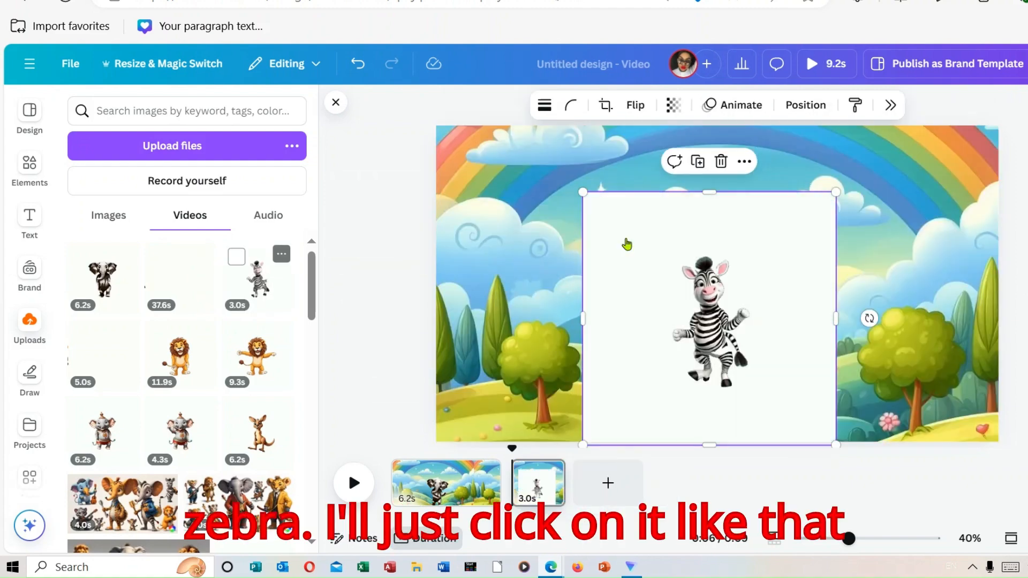
{"action": "left_click", "coordinate": [627, 244]}
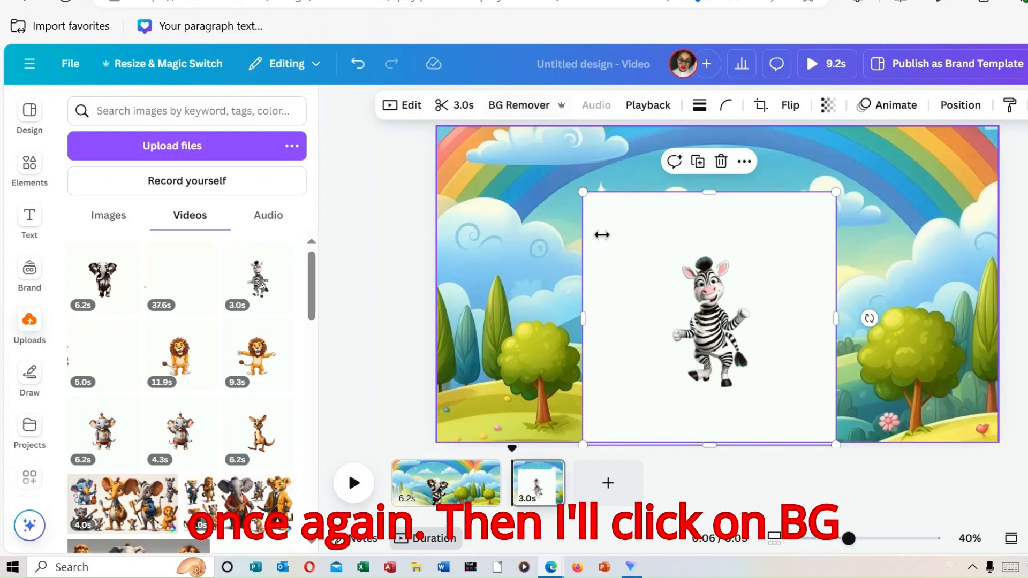
{"action": "left_click", "coordinate": [531, 108]}
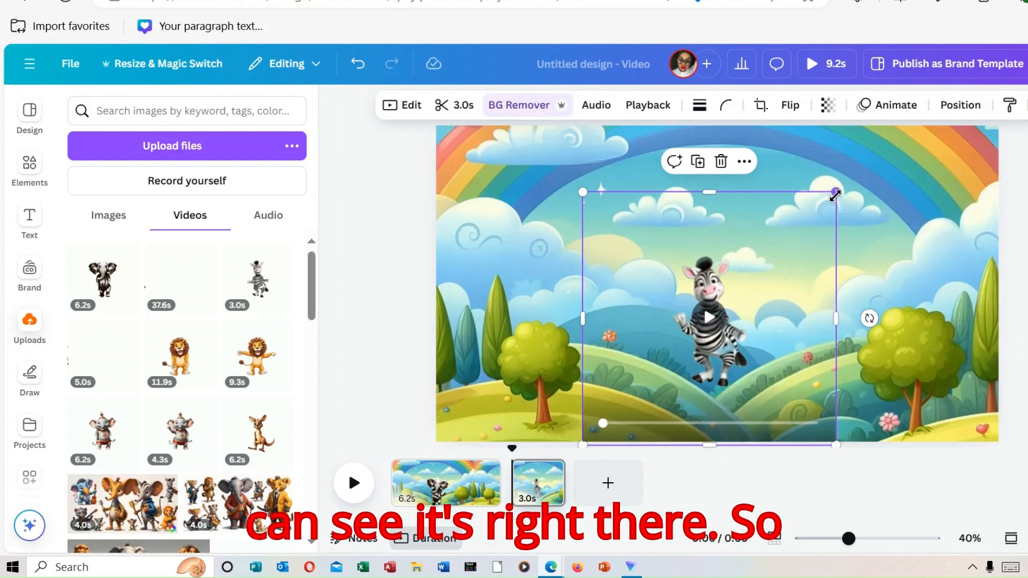
Enlarge the zebra and place it at the lower middle of the second page, between the two round trees
{"action": "left_click_drag", "start_coordinate": [836, 191], "coordinate": [930, 138]}
{"action": "left_click_drag", "start_coordinate": [838, 266], "coordinate": [814, 304]}
{"action": "left_click_drag", "start_coordinate": [904, 179], "coordinate": [921, 162]}
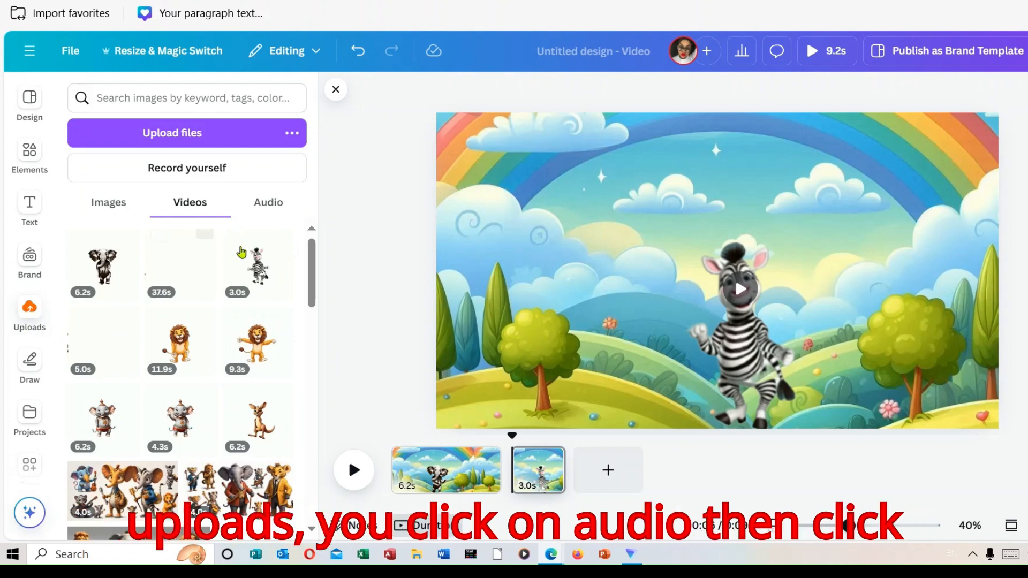
Upload the song file Verse 1_ (2).mp3 from the lion folder to the audio uploads
{"action": "left_click", "coordinate": [274, 204]}
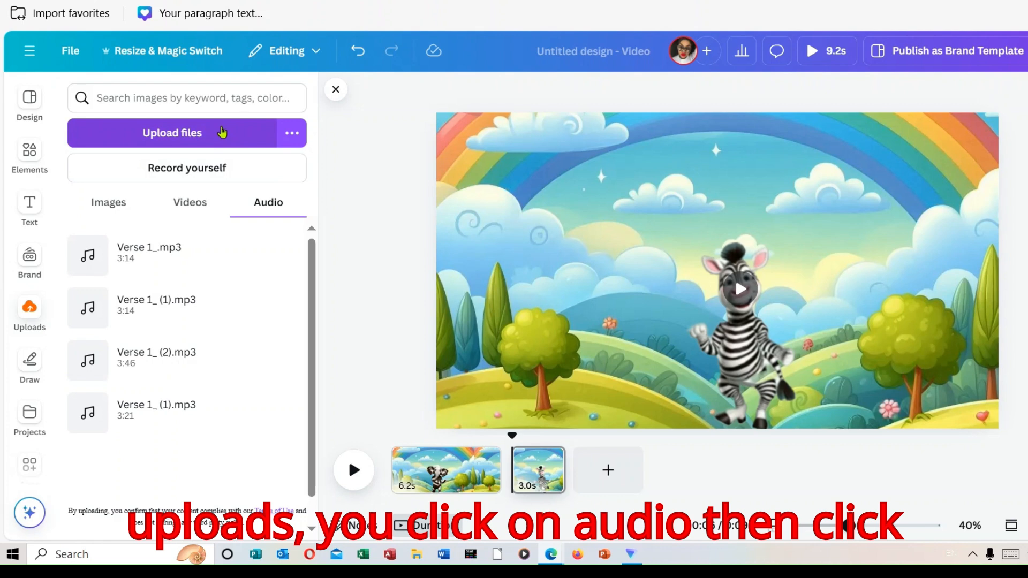
{"action": "left_click", "coordinate": [224, 131]}
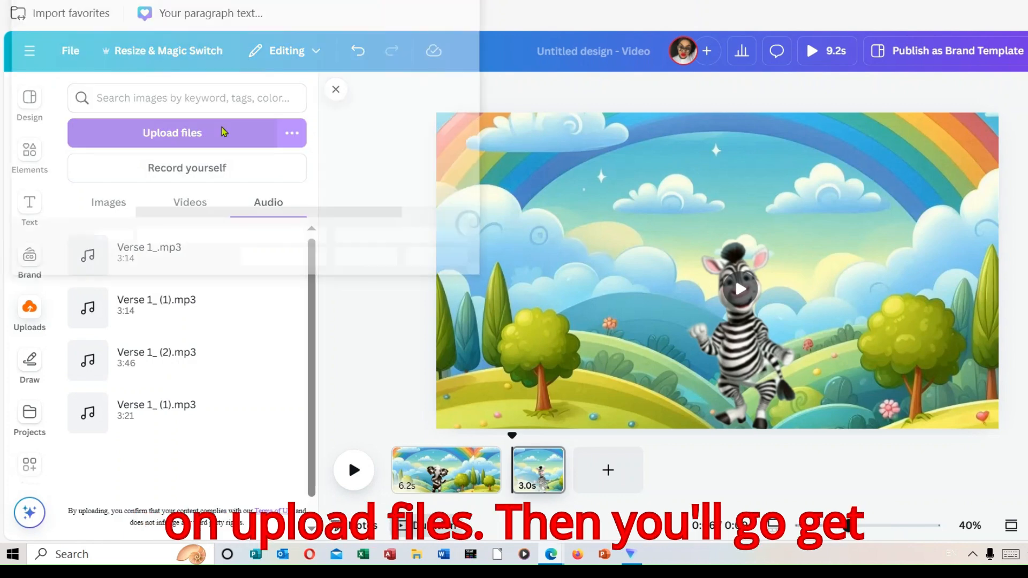
{"action": "left_click", "coordinate": [95, 86]}
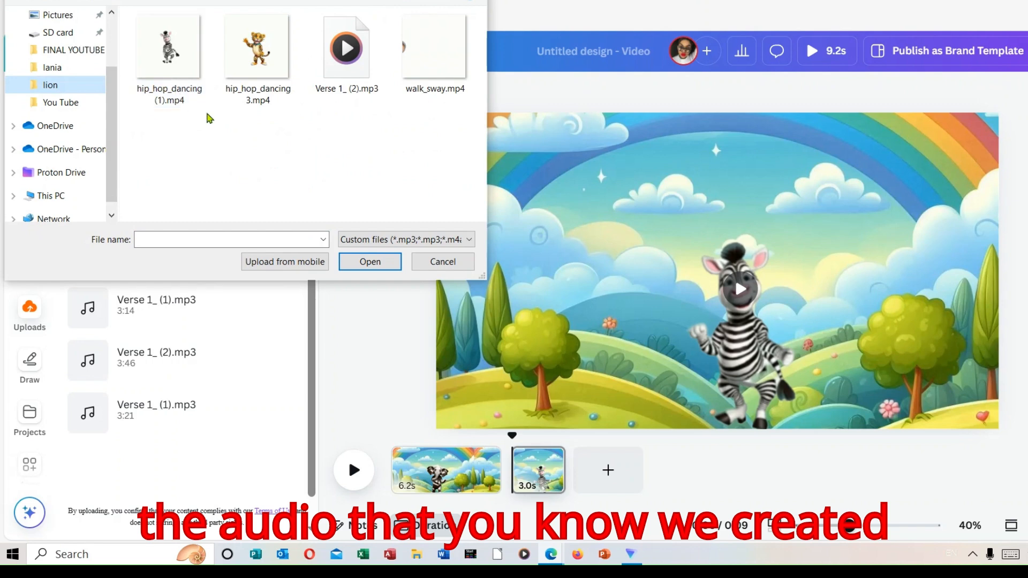
{"action": "double_click", "coordinate": [336, 62]}
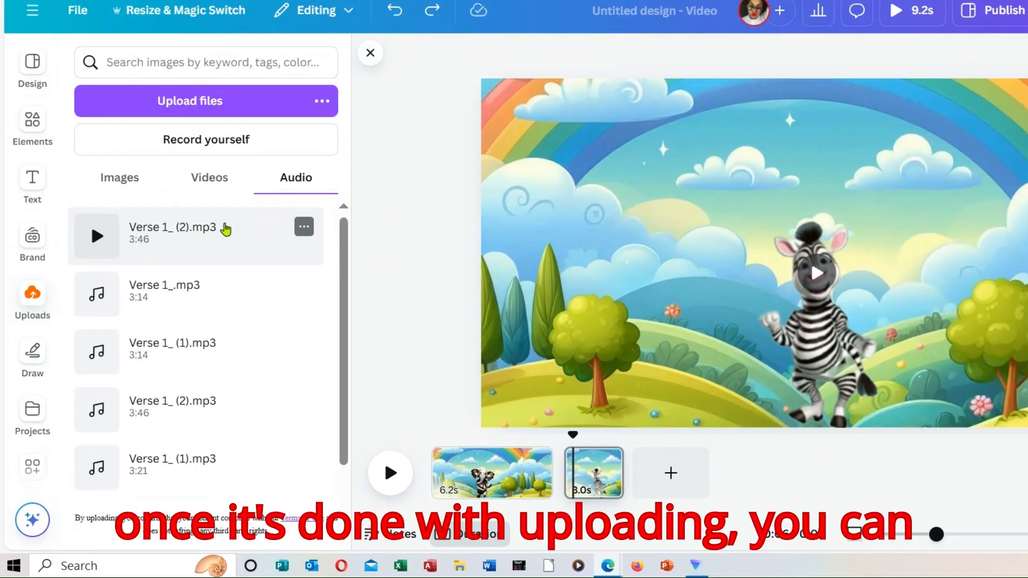
Add the uploaded Verse 1_ (2).mp3 to the timeline from the start of the first page and play the video
{"action": "left_click_drag", "start_coordinate": [225, 230], "coordinate": [428, 478]}
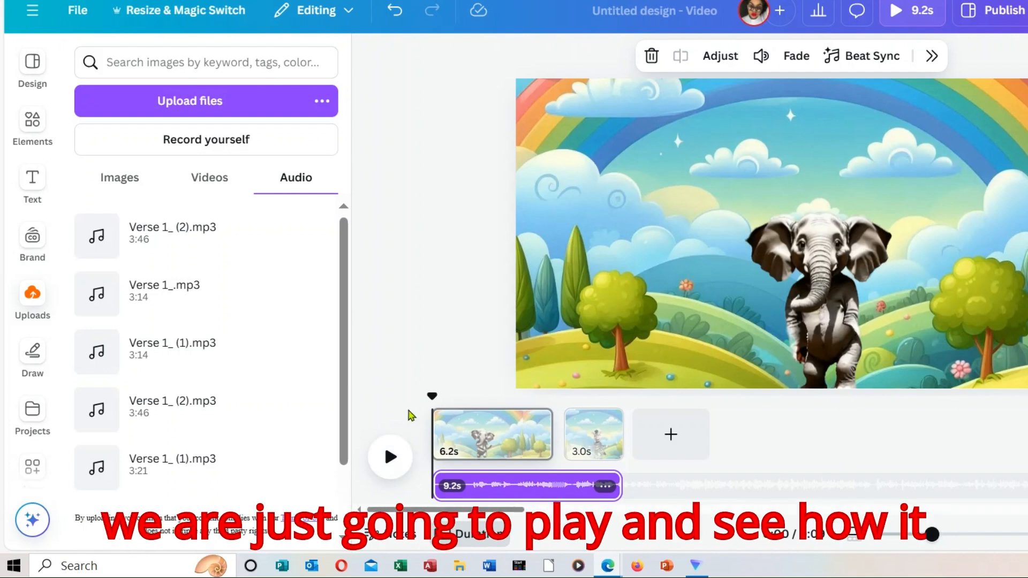
{"action": "left_click", "coordinate": [390, 456]}
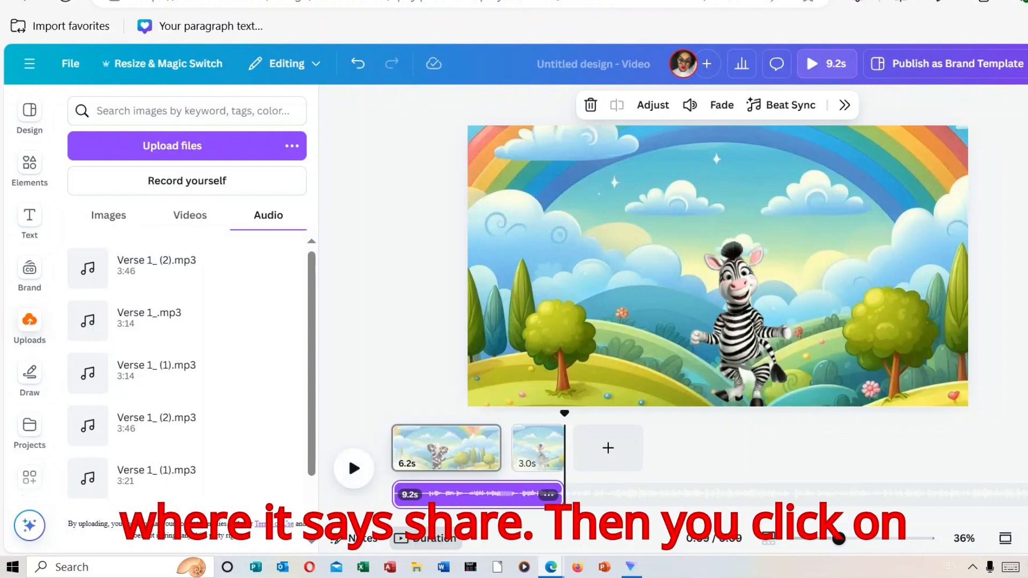
Open the download settings for the video design
{"action": "left_click", "coordinate": [1025, 64]}
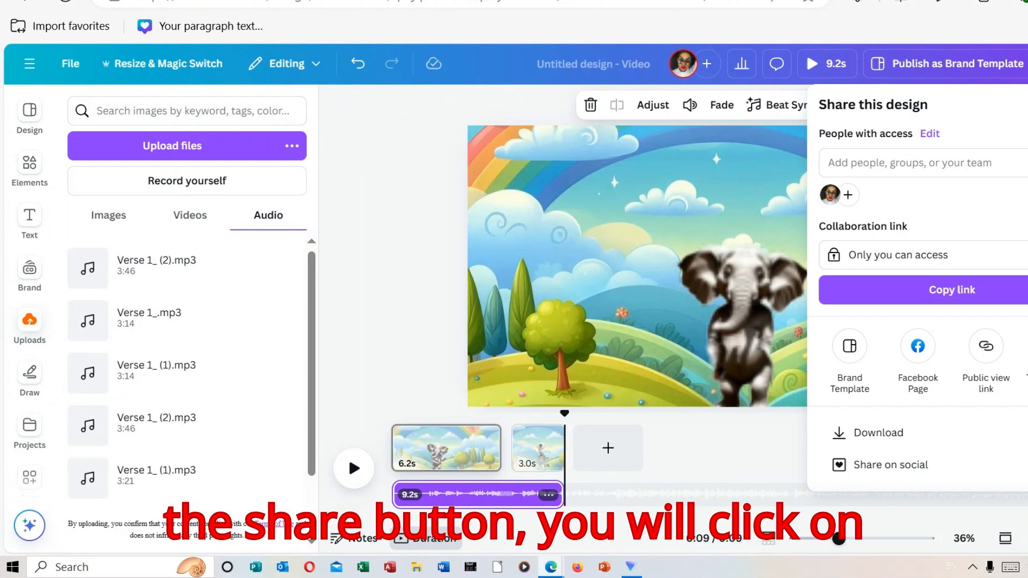
{"action": "left_click", "coordinate": [946, 442]}
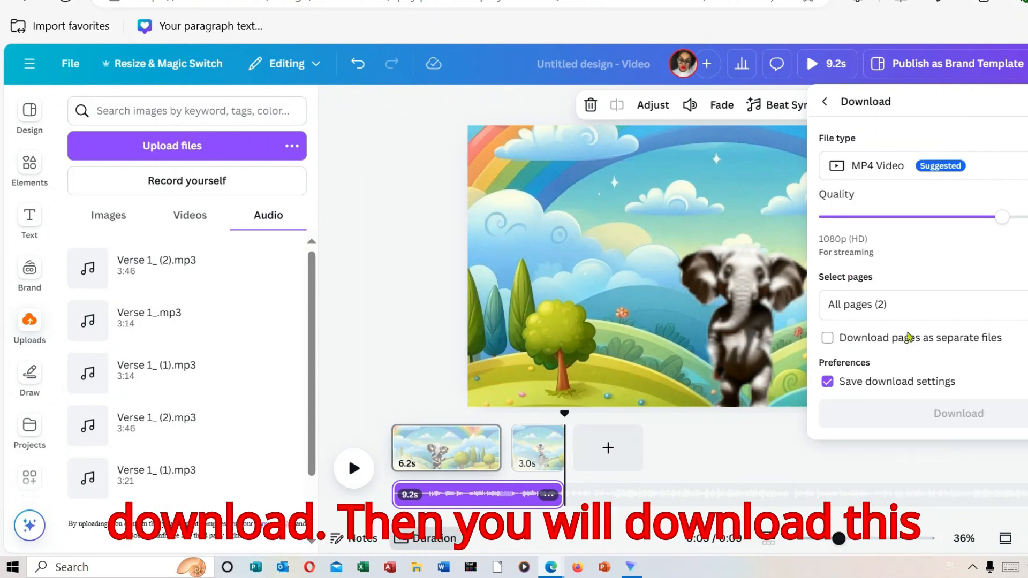